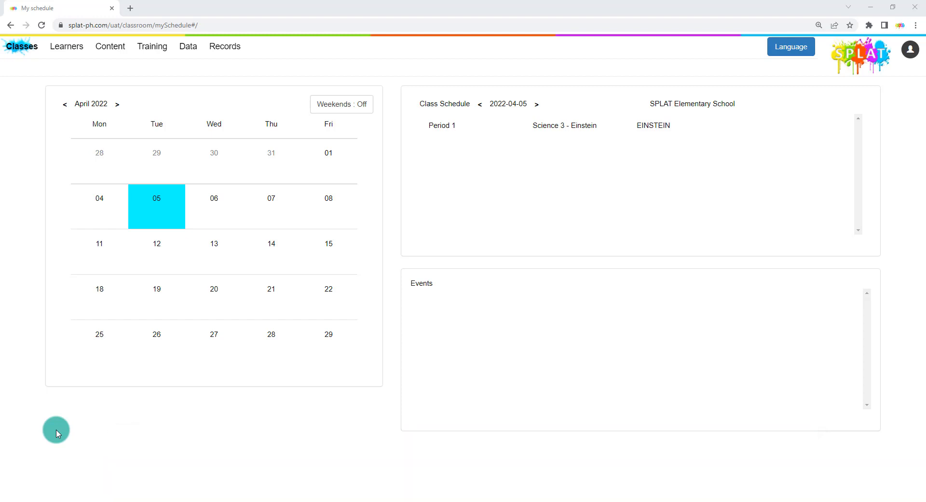
Open the quiz of Module 1 in the Arts 4 - SY21-22 - Q1 series for editing
left_click(114, 55)
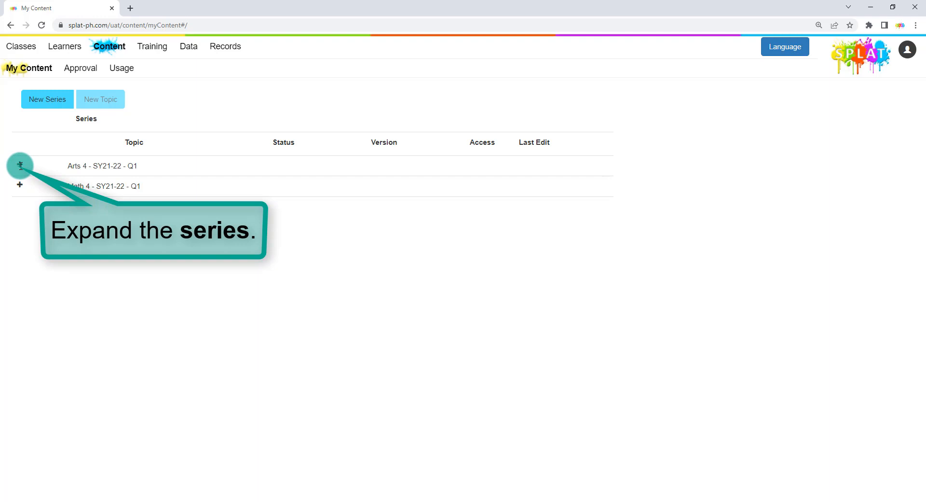
left_click(21, 165)
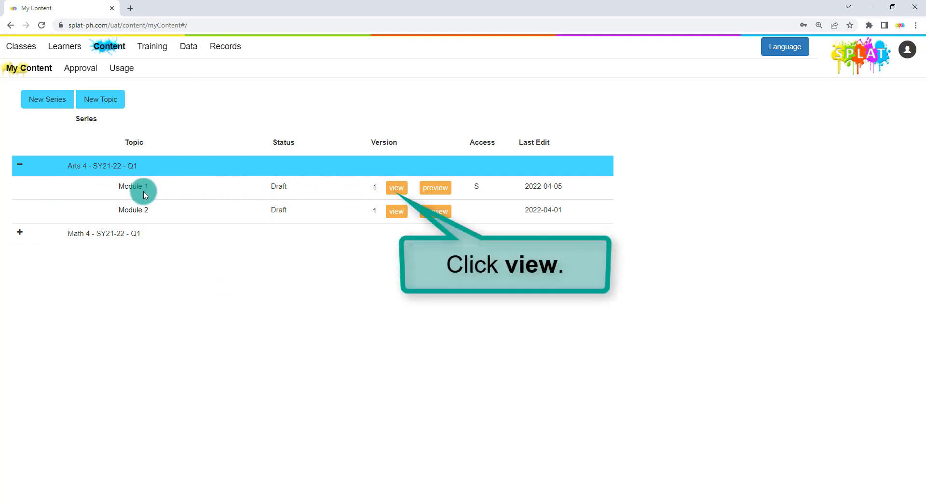
left_click(395, 188)
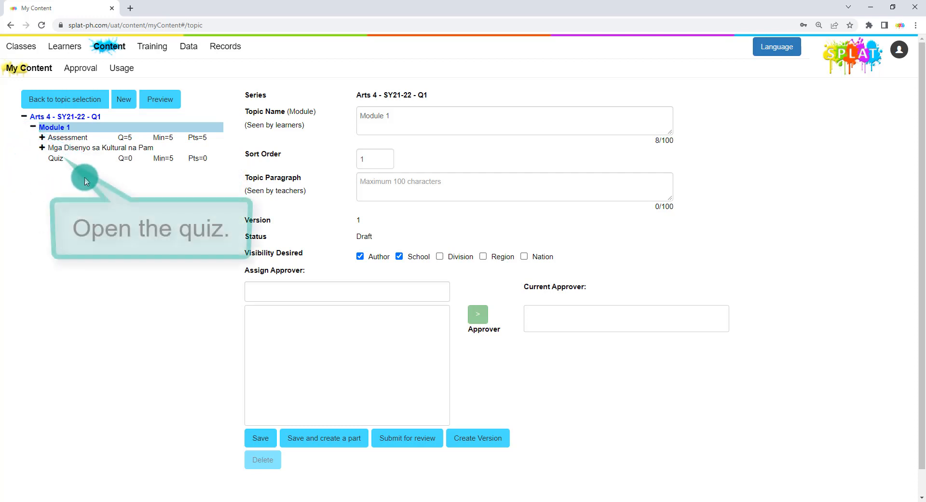
left_click(86, 160)
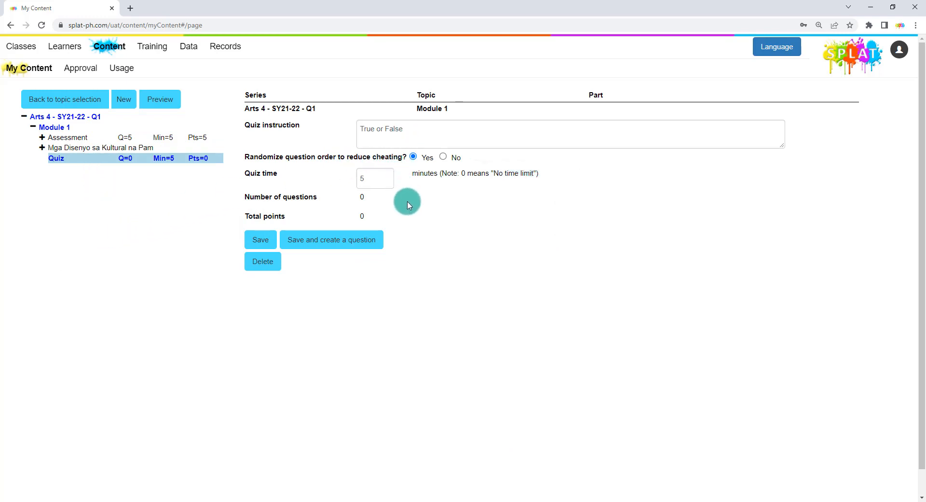
Create the true-or-false question "An adverb is a word or phrase that describes or modifies verbs, adjectives or other adverbs.", mark True, save and start another
left_click(371, 248)
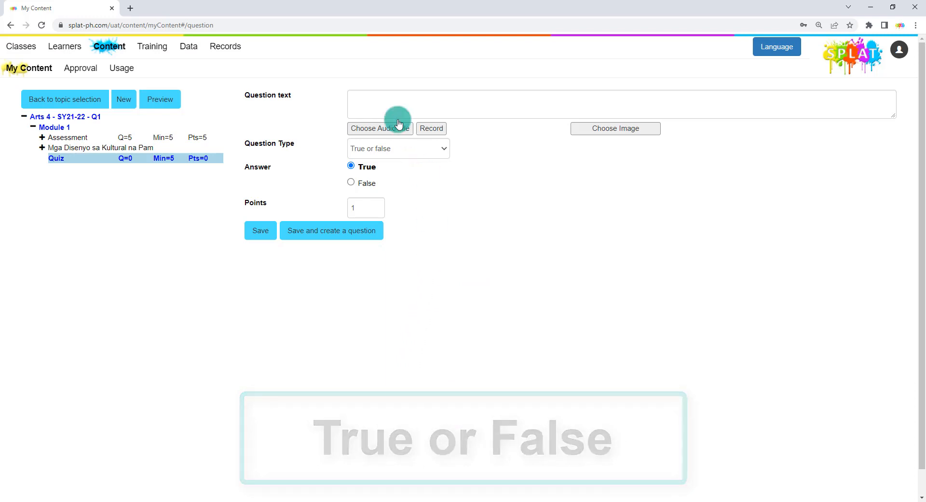
left_click(378, 97)
type("An adverb is a word or phrase that describes or modifies verbs, adjectives or other adverbs.")
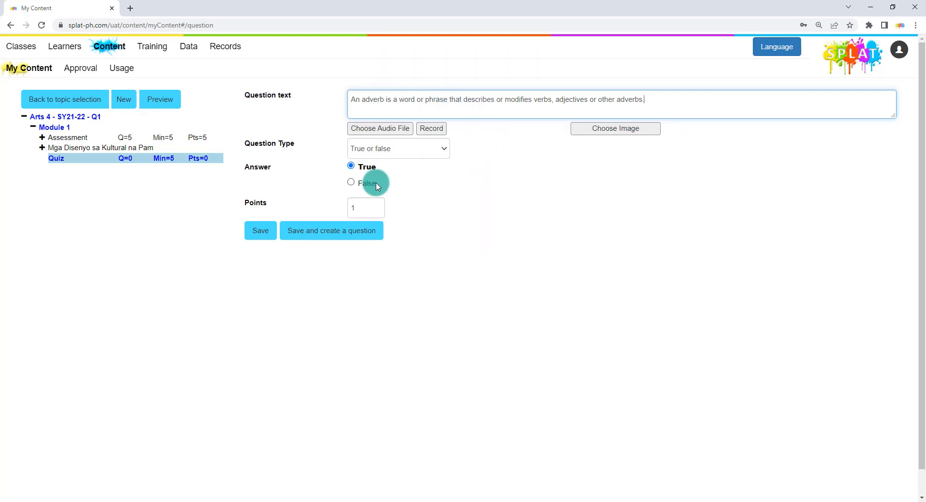
left_click(351, 166)
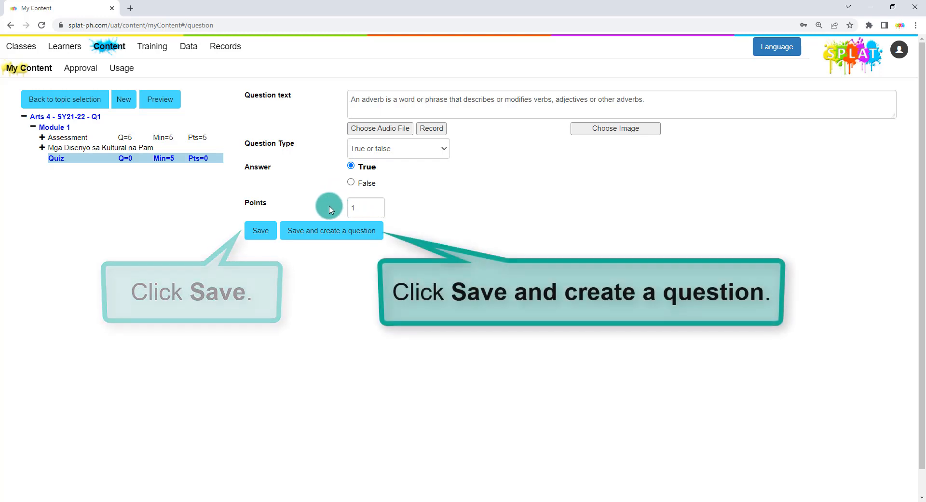
left_click(332, 240)
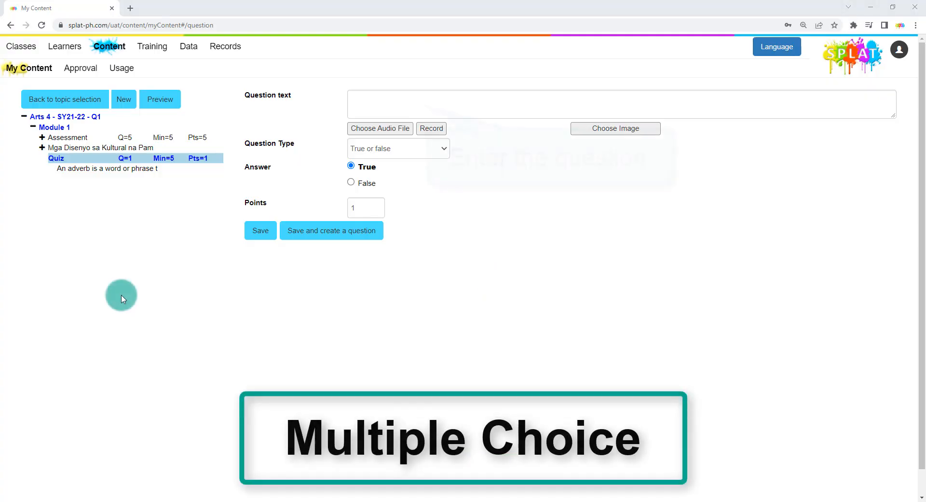
Enter "It is a word or phrase that describes or modifies verbs, adjectives or other adverbs." as the question text and set the type to Multiple choice
left_click(390, 96)
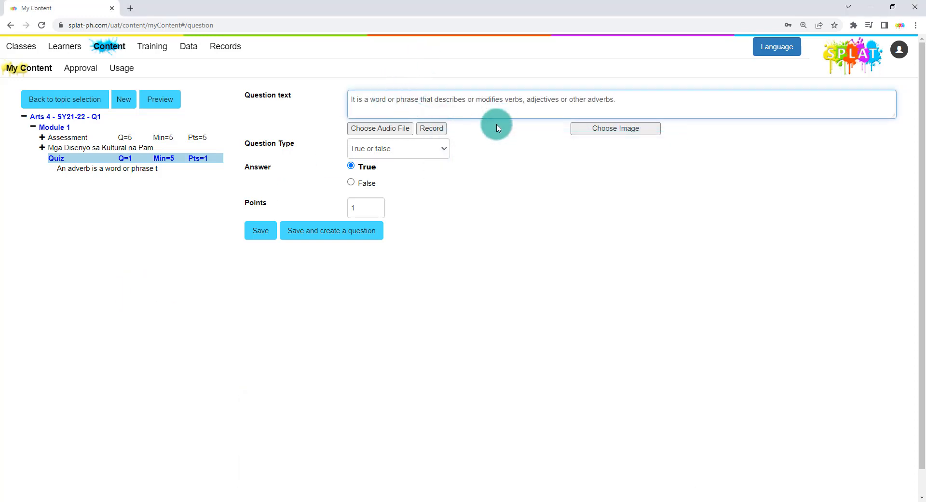
left_click(443, 152)
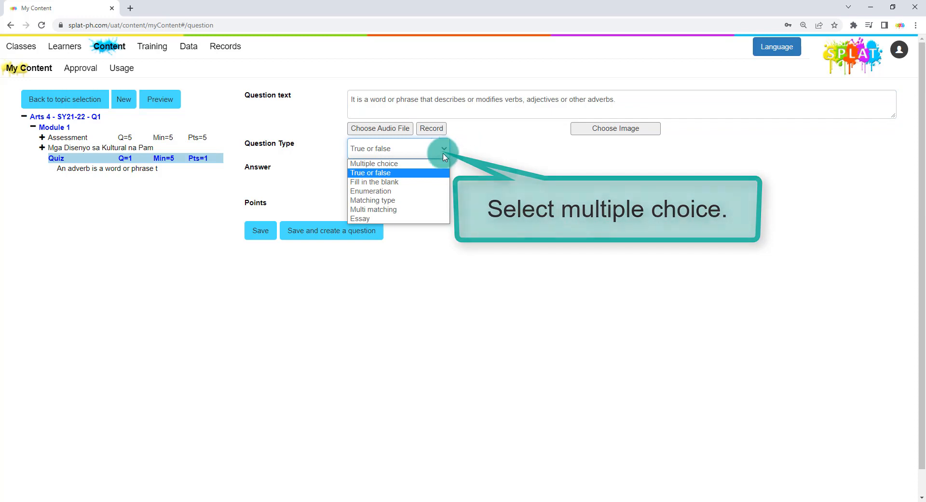
left_click(441, 167)
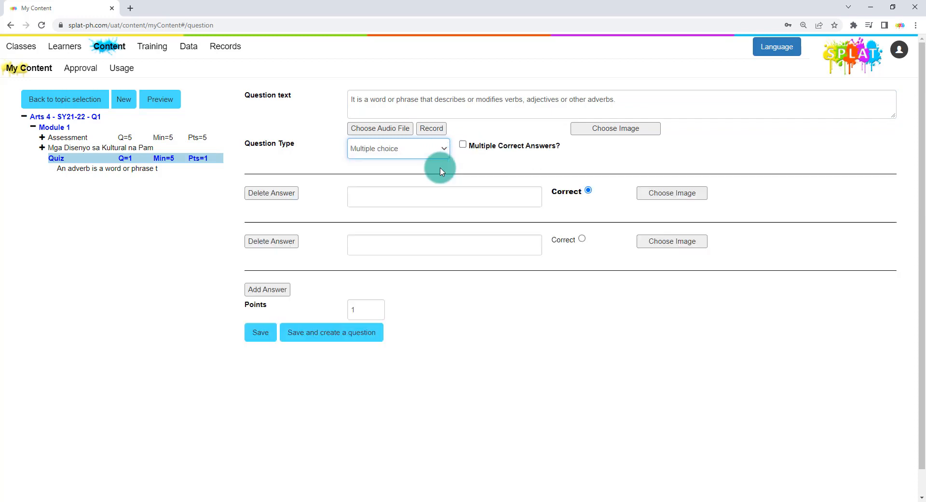
Enter Noun, Adjective and Pronoun as the first three answer choices, adding a third answer field
left_click(392, 196)
type("Nound")
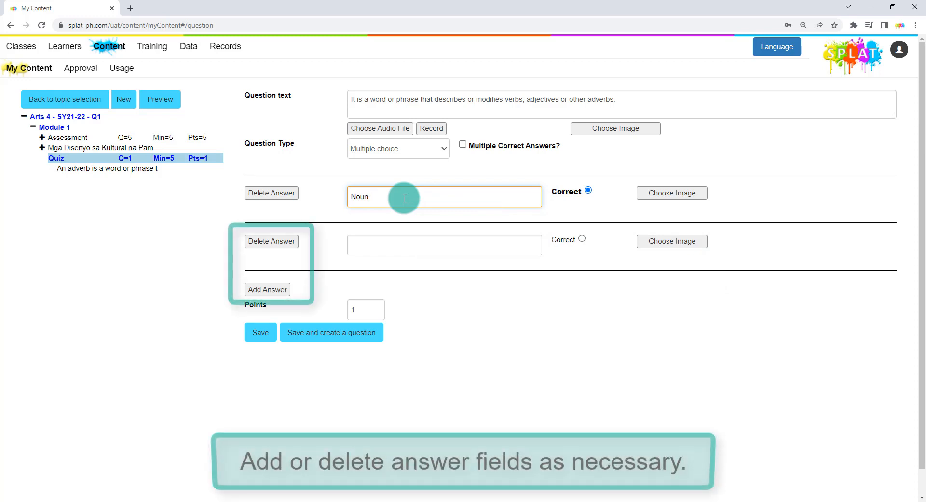
key("BackSpace")
left_click(363, 246)
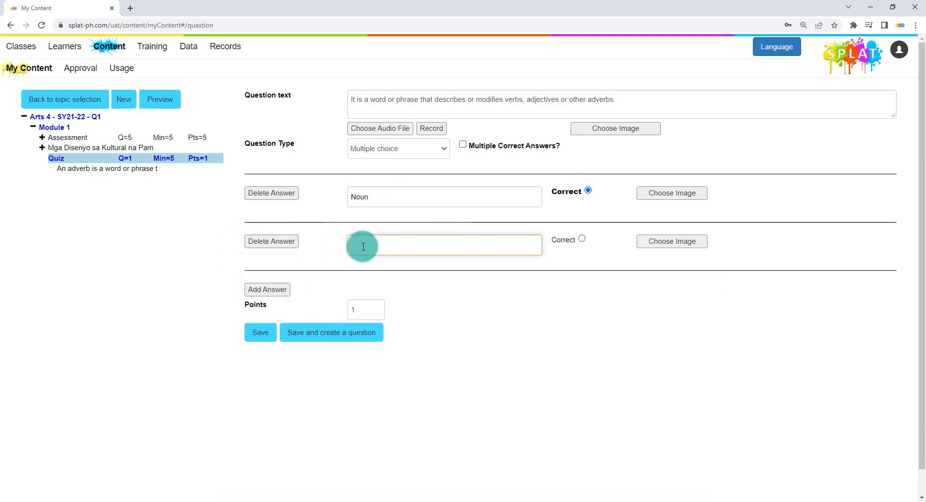
type("Adjective")
left_click(267, 289)
left_click(362, 288)
type("Pronoun")
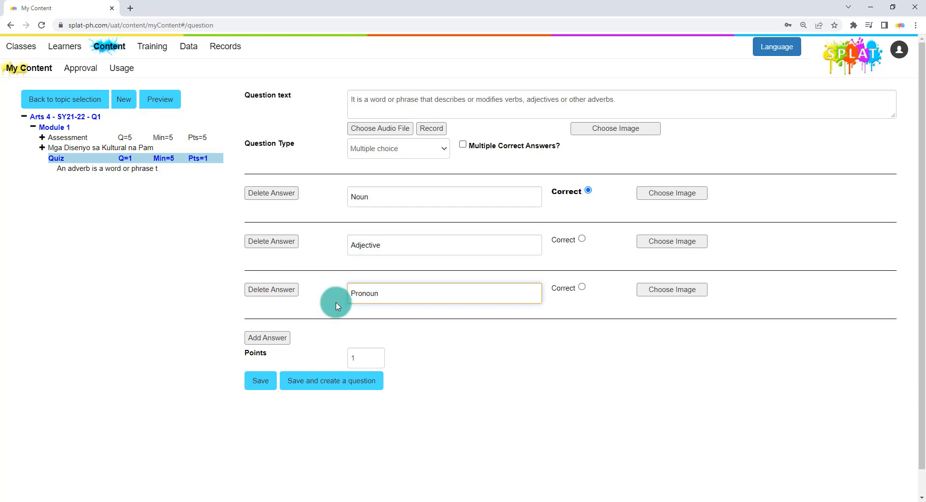
Add Adverb as the fourth answer, mark it as correct, and save the question while starting another
left_click(268, 338)
left_click(385, 342)
type("Adverb")
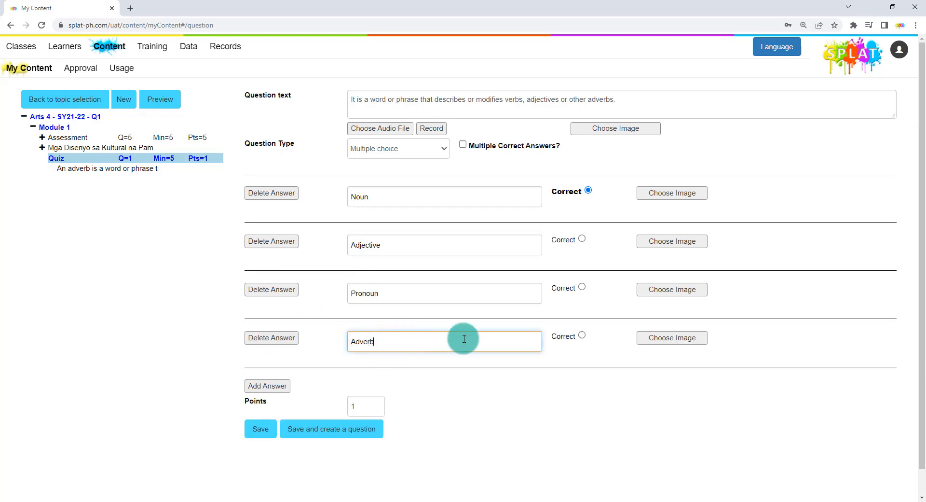
left_click(583, 335)
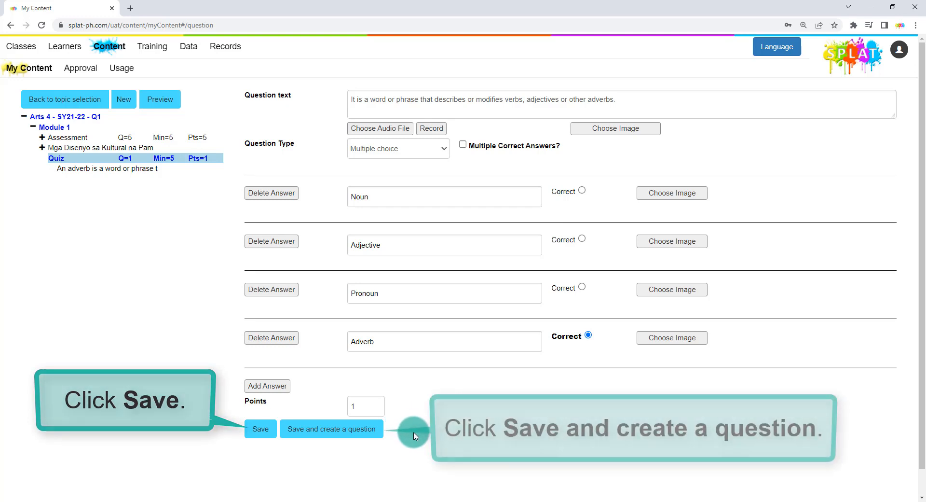
left_click(381, 434)
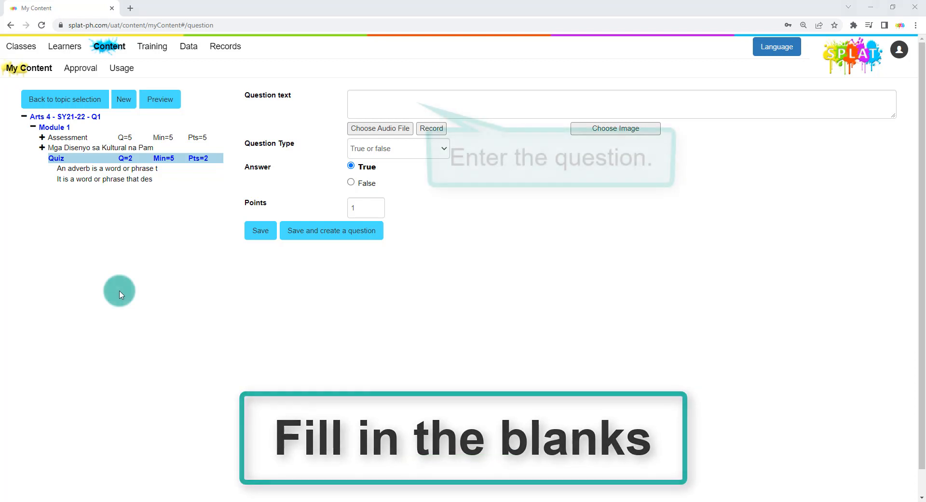
Enter "_______ is a word or phrase that describes or modifies verbs, adjectives or other adverbs." as question text and choose type Fill in the blank
left_click(362, 103)
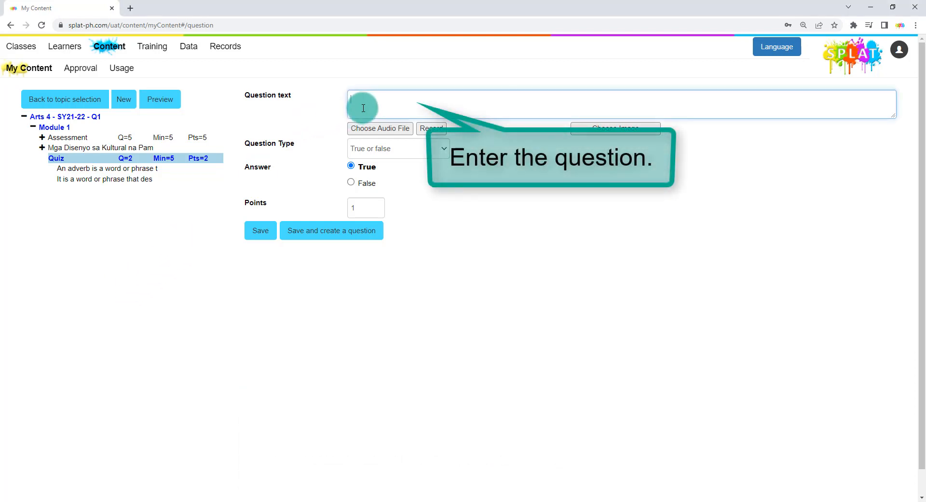
type("_______ is a word or phrase that describes or modifies verbs, adjectives or other adverbs.")
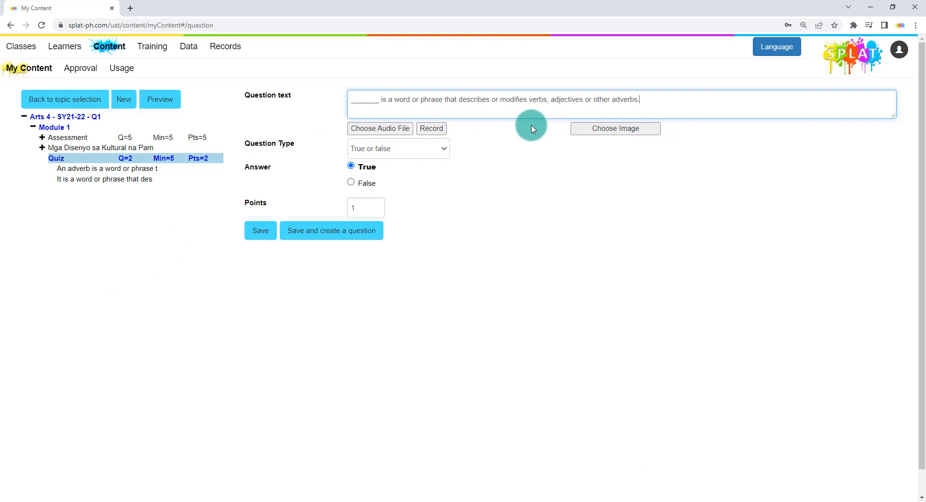
left_click(444, 150)
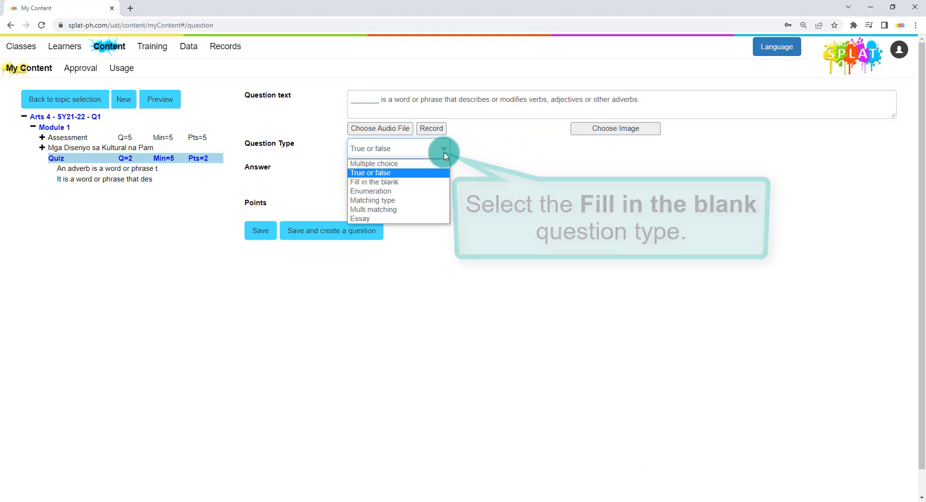
left_click(420, 182)
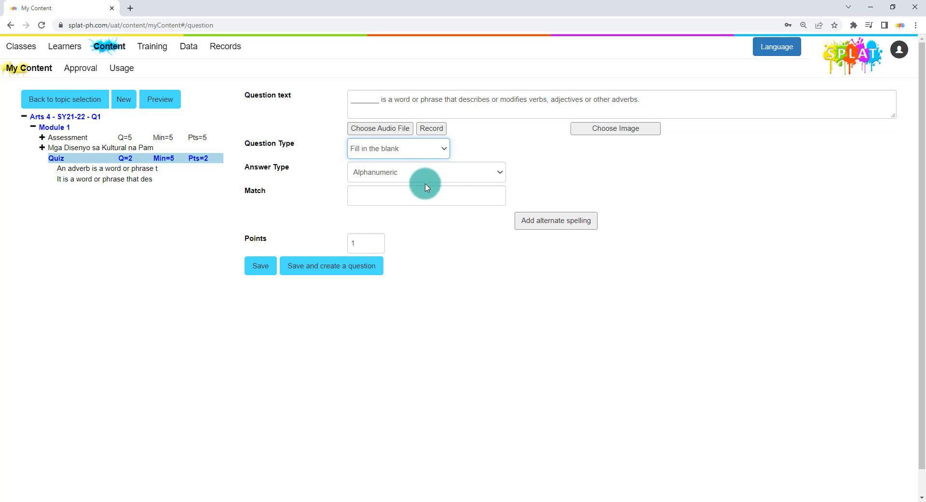
Set the answer type to Alphanumeric with the match "adverb" and no alternate spelling, and save the question while starting another
left_click(498, 178)
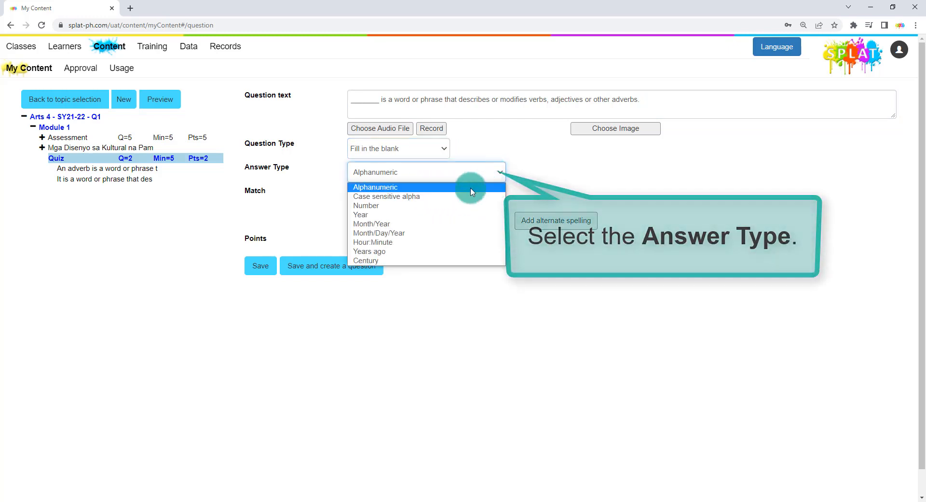
left_click(423, 187)
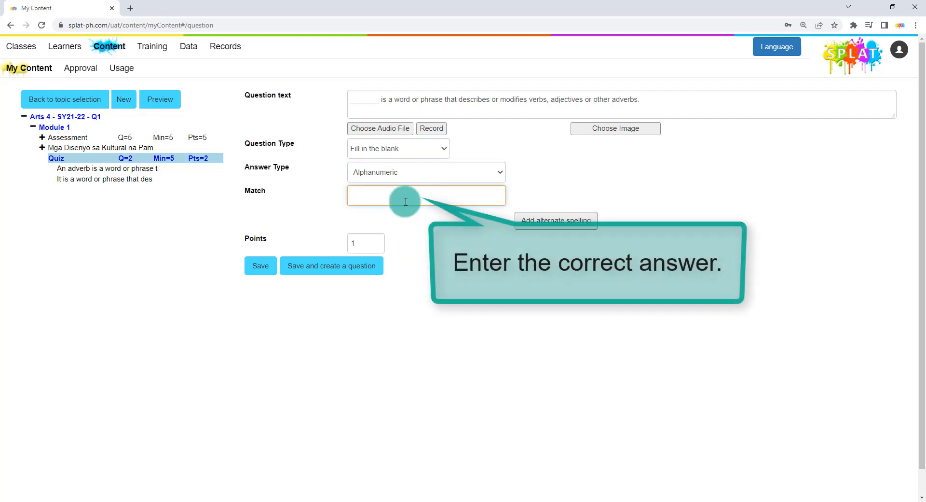
type("adverb")
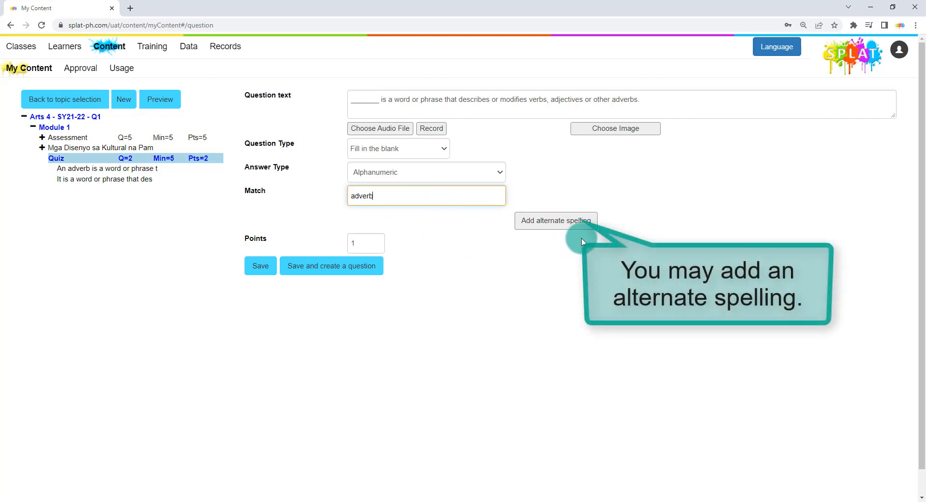
left_click(578, 223)
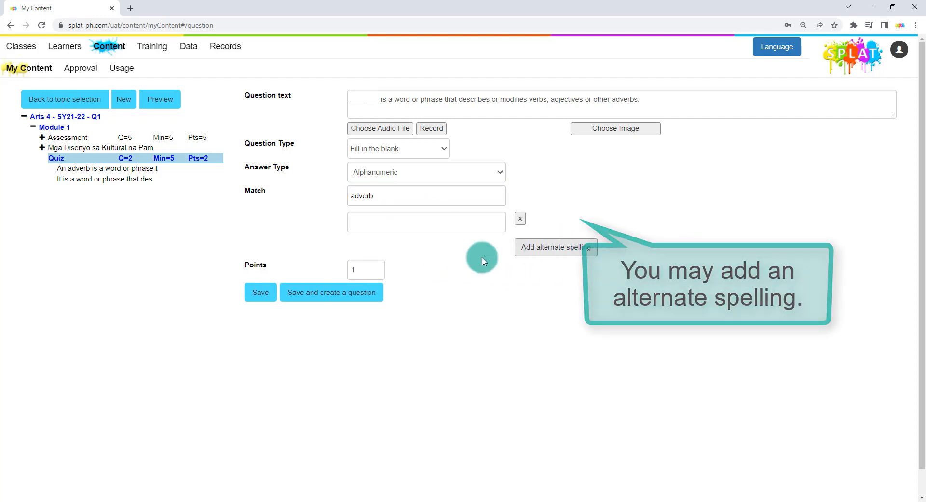
left_click(521, 218)
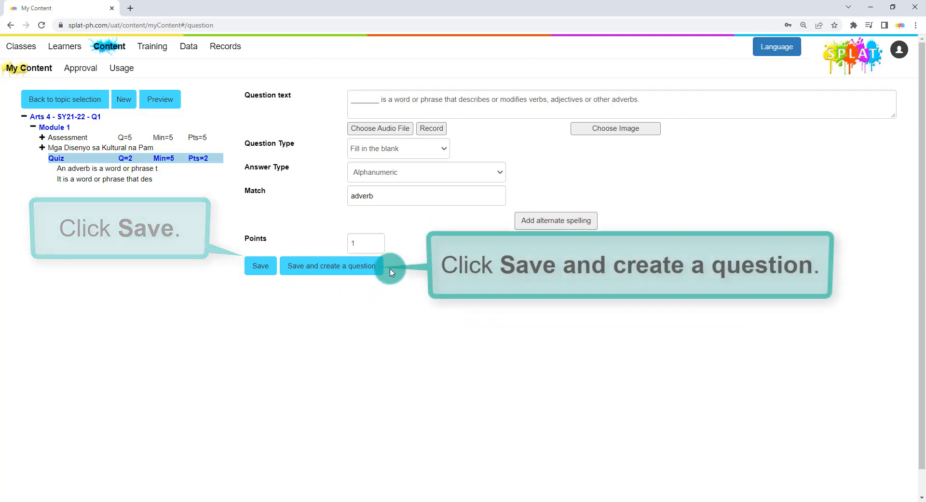
left_click(377, 271)
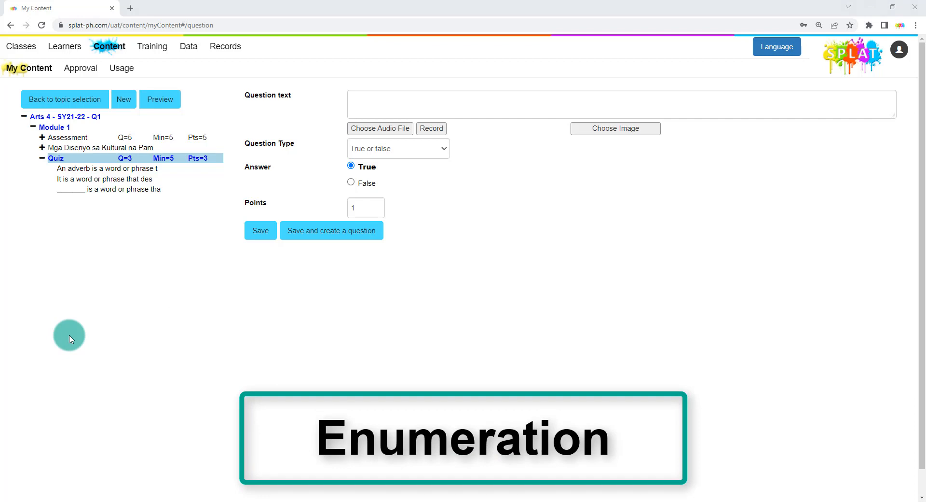
Enter "Enumerate the 8 planets in the Solar System based on the distance from the Sun in ascending order." as the question, with type Enumeration
left_click(425, 101)
type("Enumerate the 8 planets in the Solar System based on the distance from the Sun in ascending order.")
key("Return")
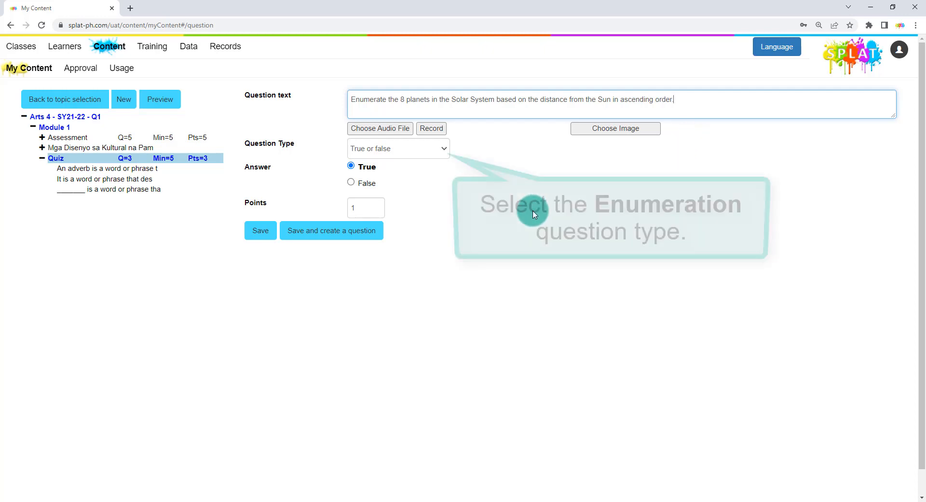
left_click(440, 148)
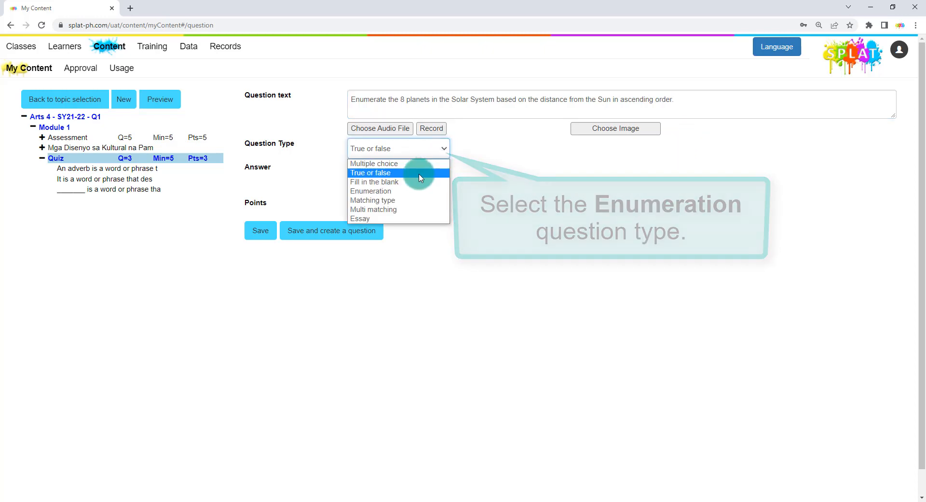
left_click(405, 192)
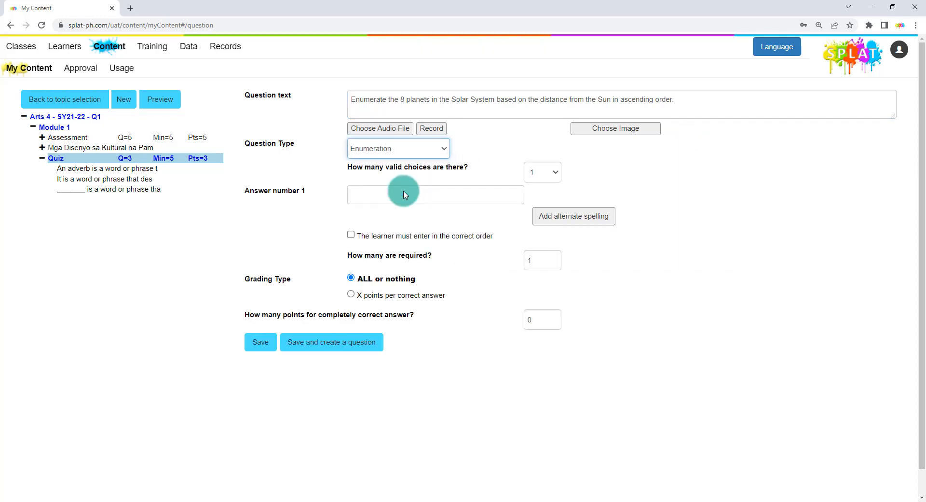
Set 8 valid choices and enter the answers Mercury, Venus, Earth, Mars, Jupiter, Saturn, Uranus and Neptune
left_click(557, 178)
left_click(538, 256)
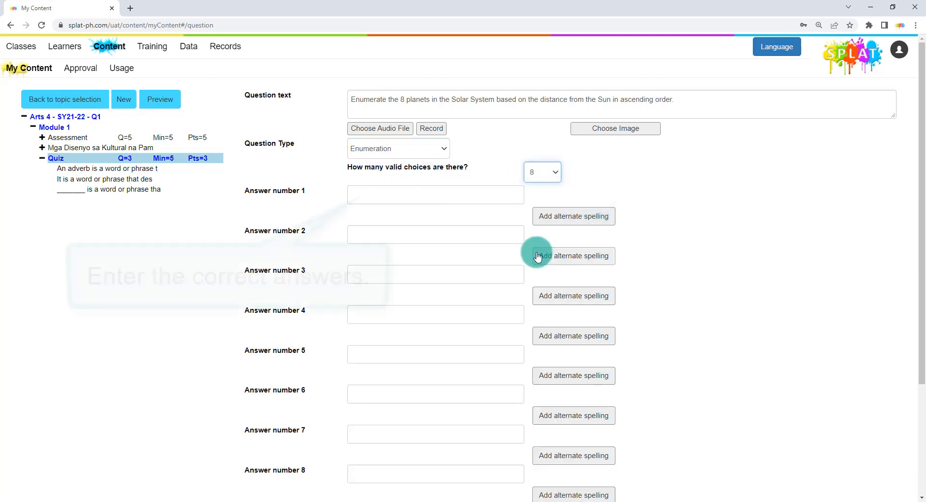
left_click(434, 202)
type("Merc")
type("Venus")
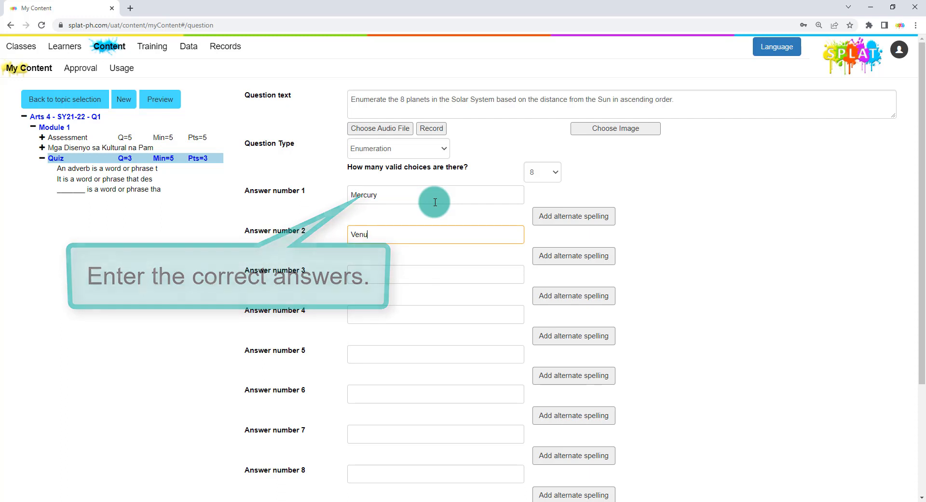
key("Tab")
type("E")
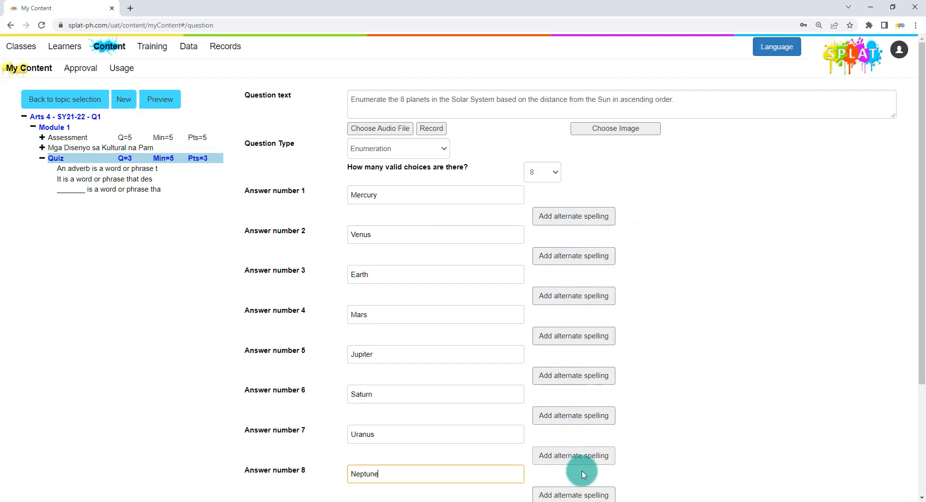
Require the learner to enter the planets in the correct order and set the number of required answers to 8
scroll(663, 385, "down", 3)
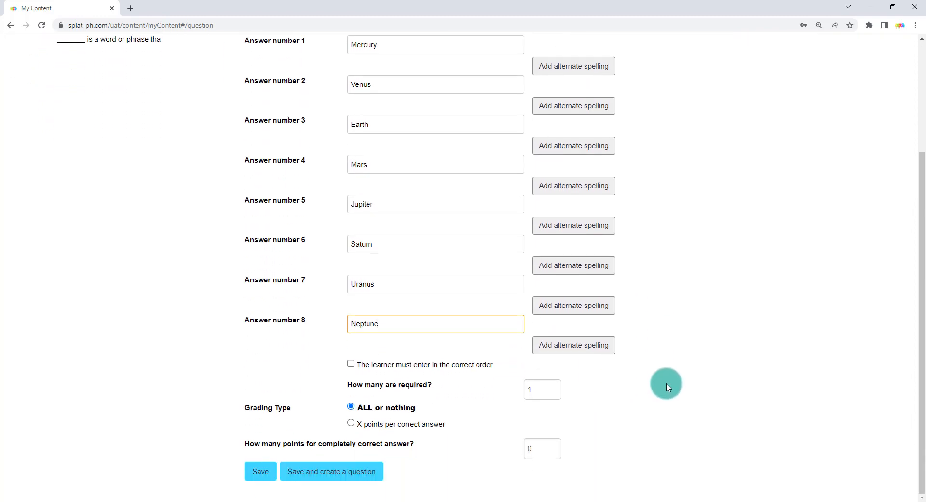
left_click(352, 364)
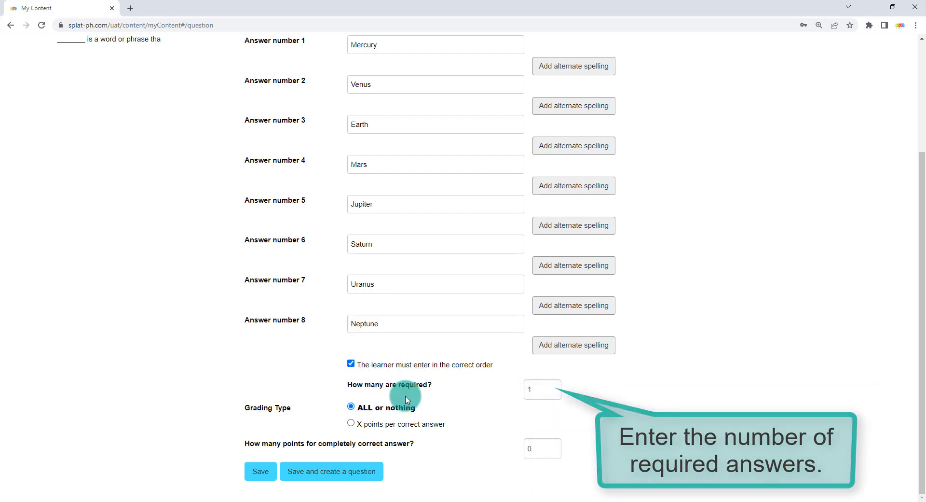
double_click(528, 390)
type("8")
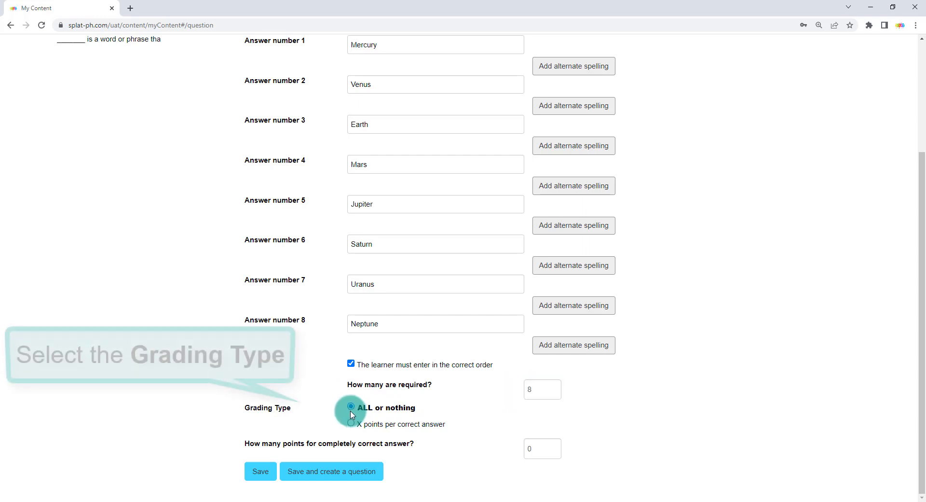
Grade the enumeration as ALL or nothing with 10 points for a completely correct answer, and save it while starting another question
left_click(357, 423)
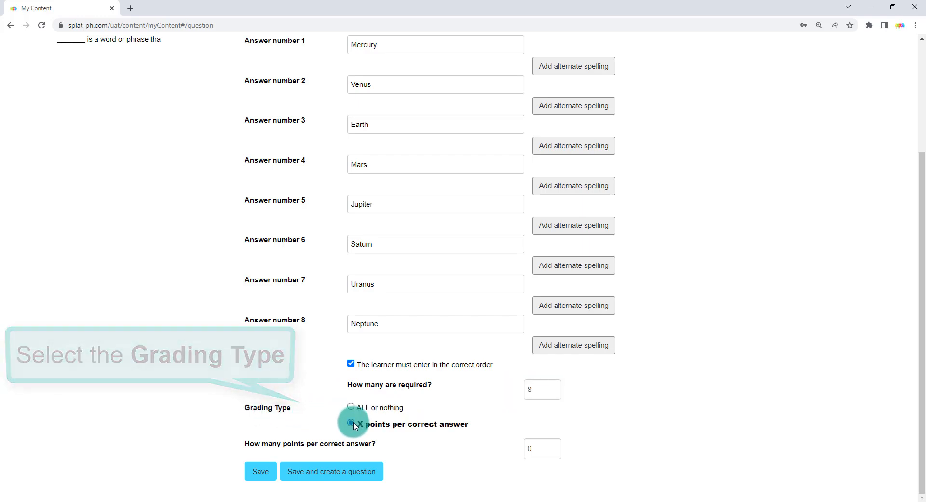
double_click(515, 451)
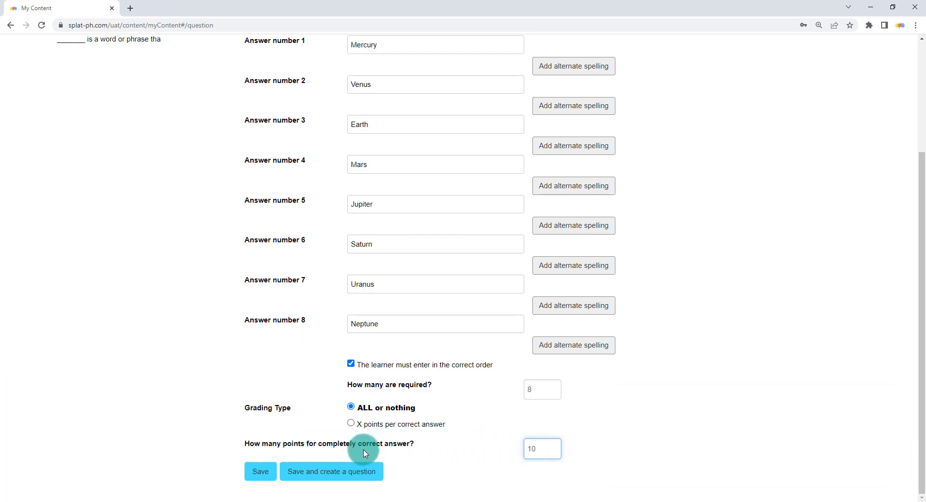
left_click(457, 454)
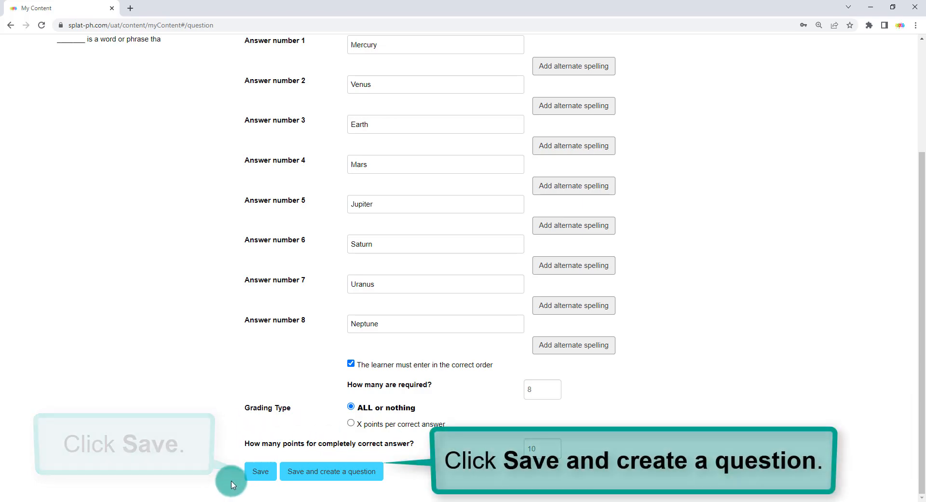
left_click(376, 471)
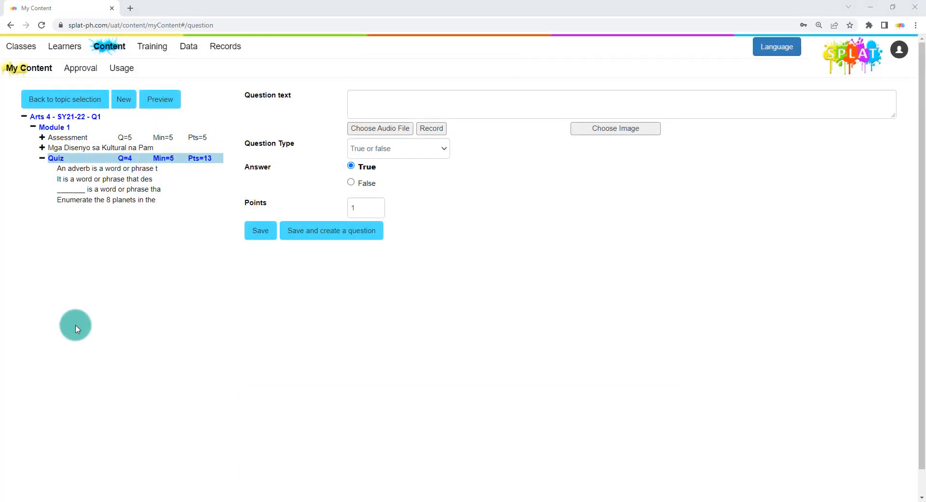
Enter "Match the countries in the left column with their capital cities in the right column." as the question, with type Matching type
left_click(445, 99)
type("Match the countries in the left column with their capital cities in the right column.")
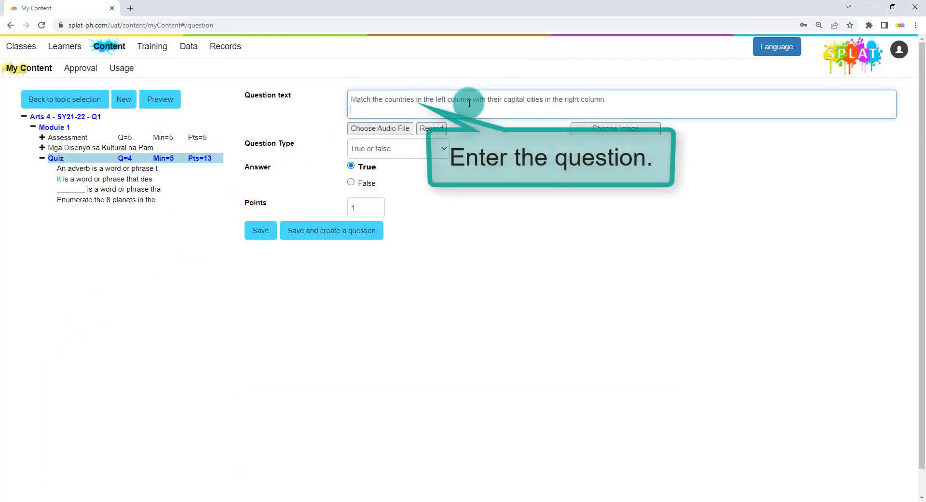
left_click(446, 152)
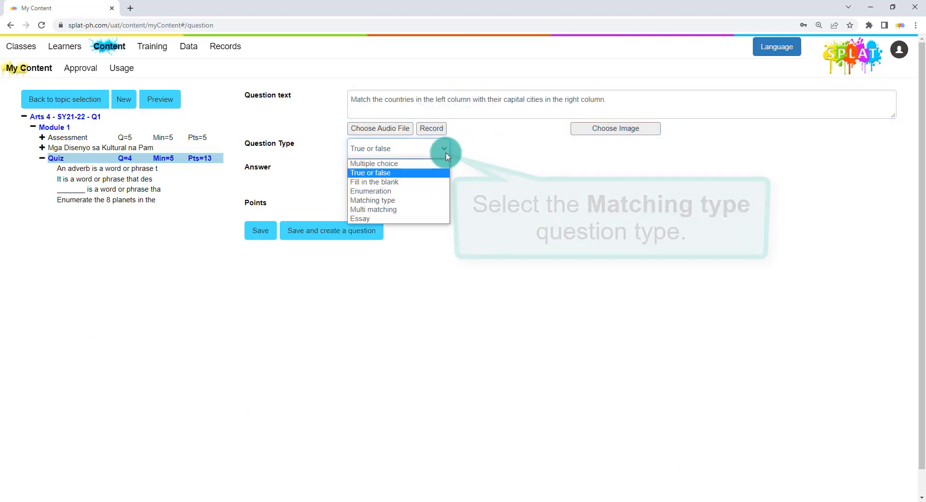
left_click(415, 200)
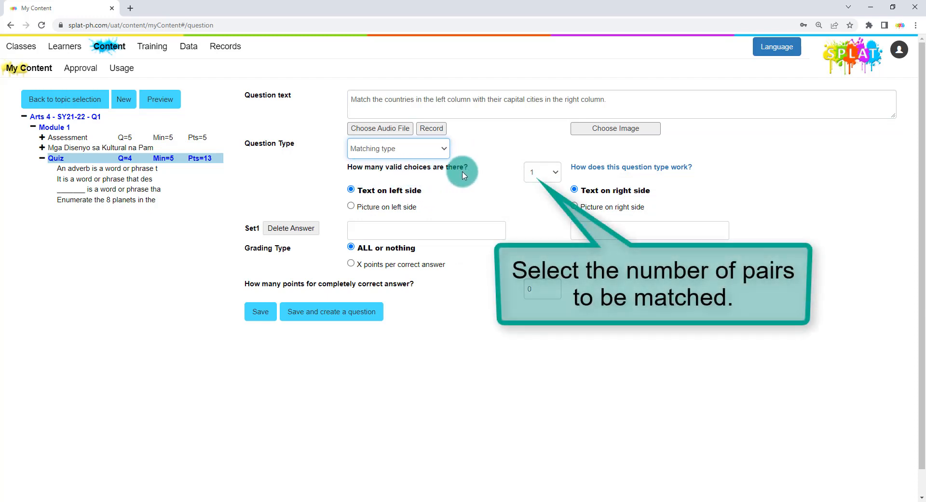
Set 5 valid choices and enter the first two pairs, Philippines with Manila and China with Beijing
left_click(556, 174)
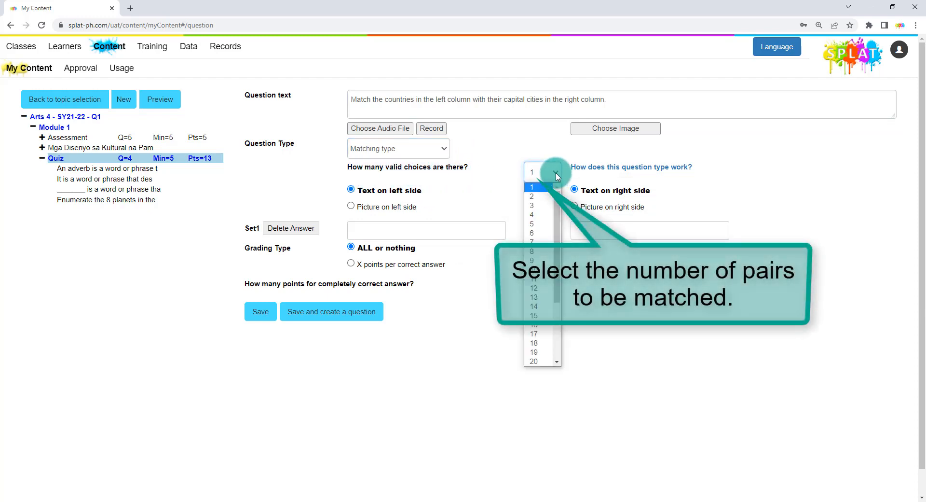
left_click(535, 225)
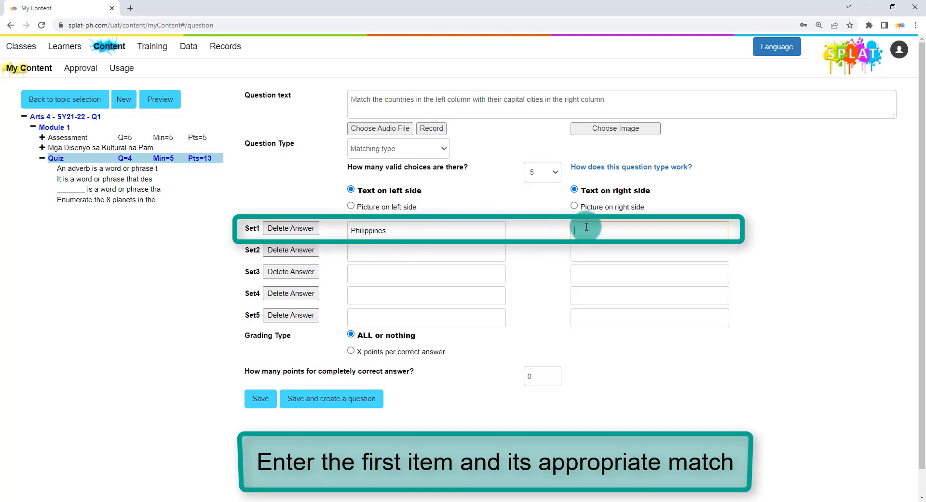
type("anila")
left_click(386, 250)
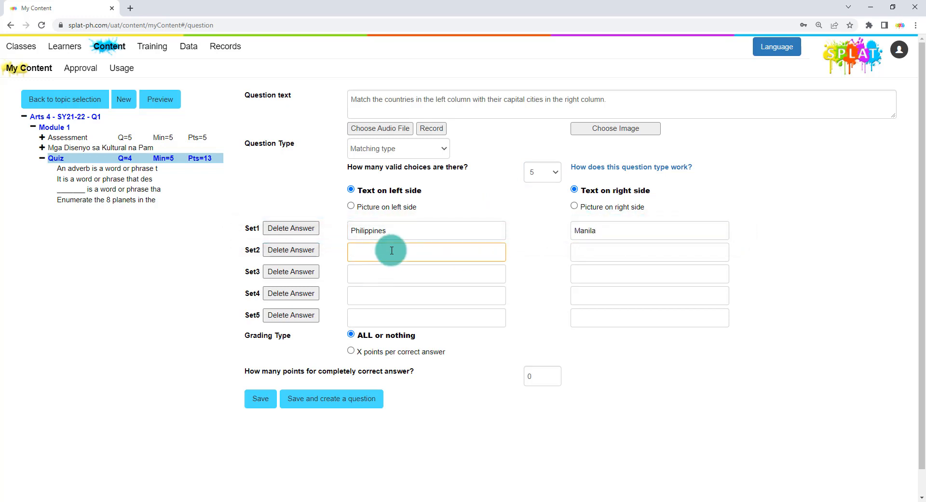
type("China")
left_click(578, 251)
type("Beijing")
Fill sets 3 to 5 with the pairs Japan and Tokyo, South Korea and Seoul, and Thailand and Bangkok
left_click(399, 273)
type("Japan")
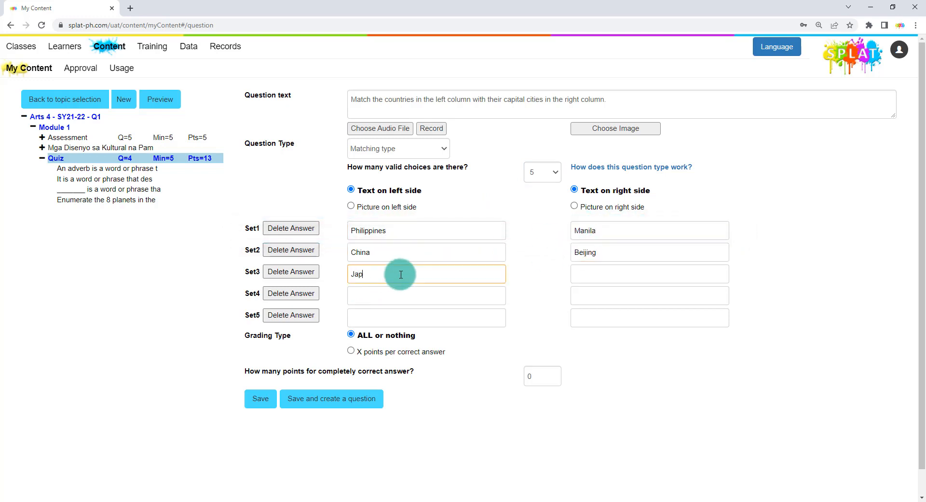
left_click(581, 275)
type("Tokyo")
left_click(438, 295)
type("South Korea")
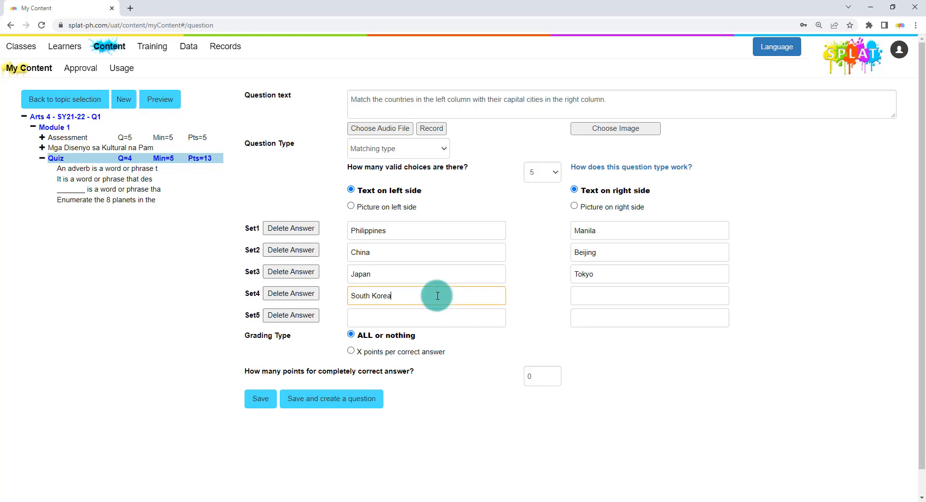
left_click(595, 297)
type("Seoul")
left_click(450, 316)
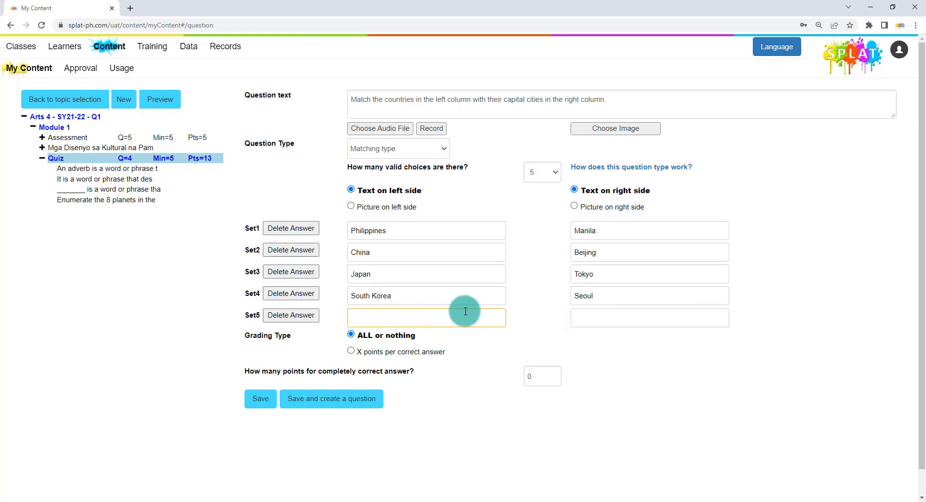
type("Thailand")
left_click(637, 326)
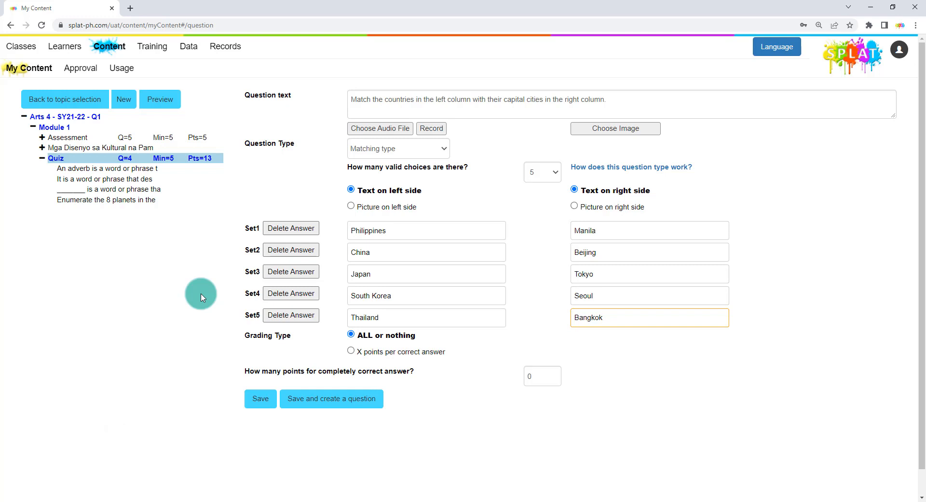
Grade the matching question by X points per correct answer with 1 point each, and save it while starting another question
left_click(351, 350)
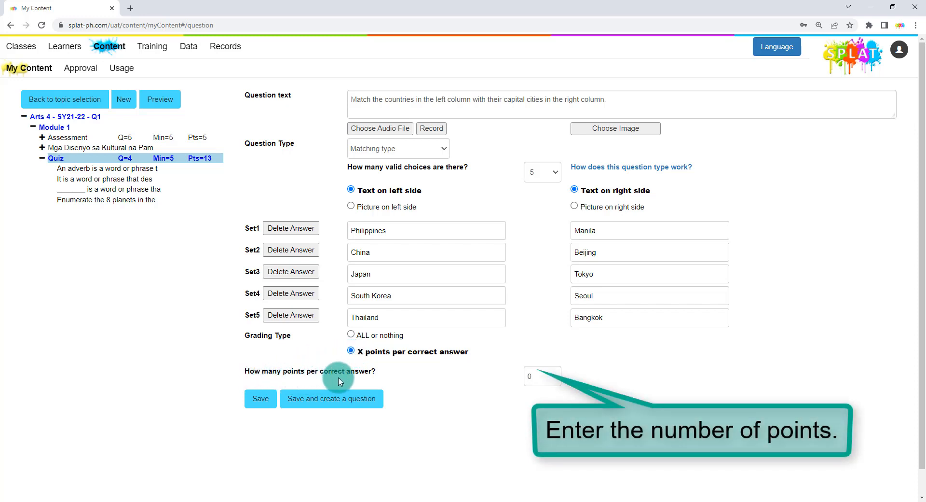
left_click(529, 375)
type("1")
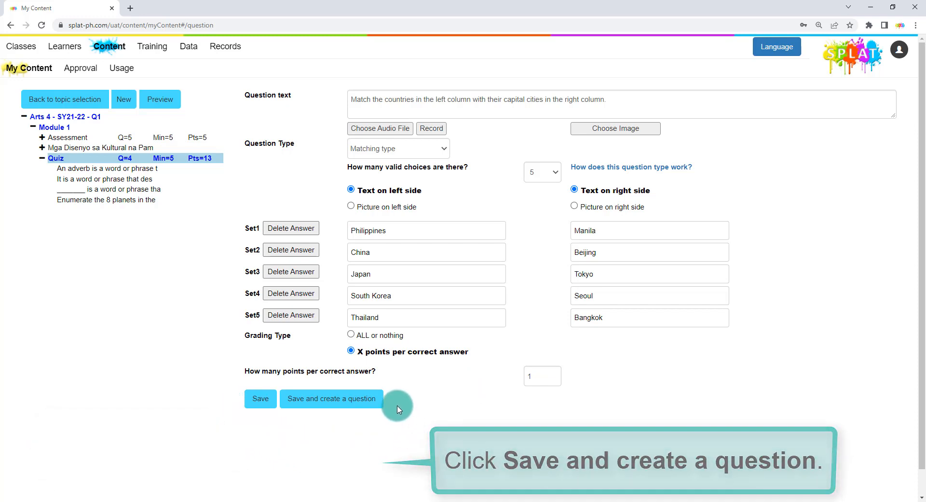
left_click(379, 407)
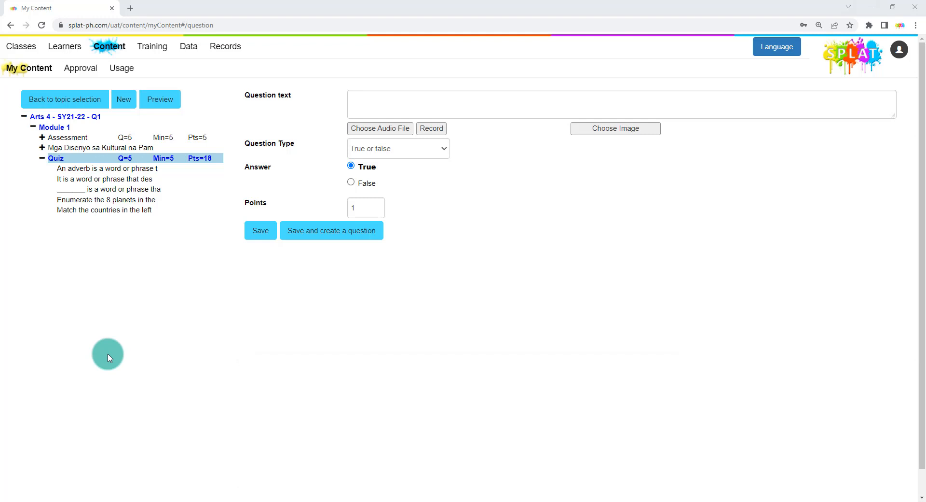
Enter "Tukuyin kung ang mga sumusunod na bagay ay solid, liquid o gas." as the question, with type Multi matching
left_click(372, 108)
type("Tukuyin kung ang mga sumusunod na bagay ay solid, liquid o gas.")
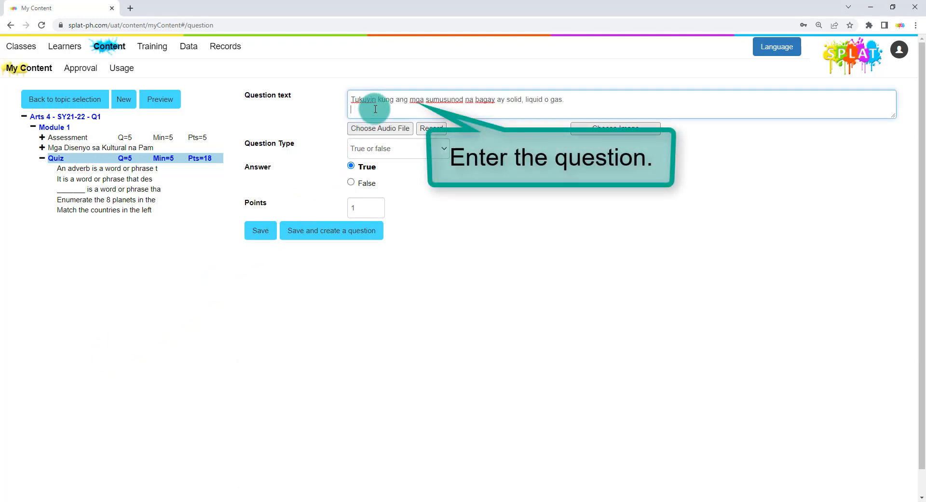
key("BackSpace")
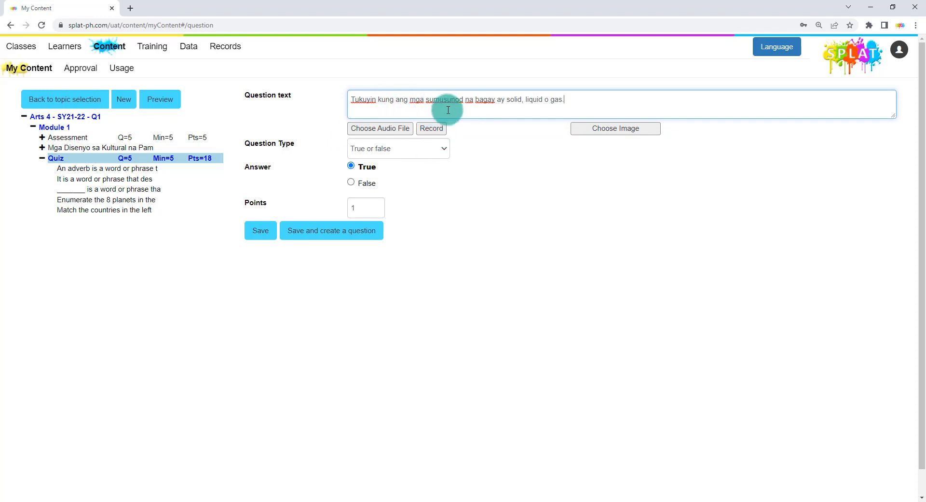
left_click(444, 155)
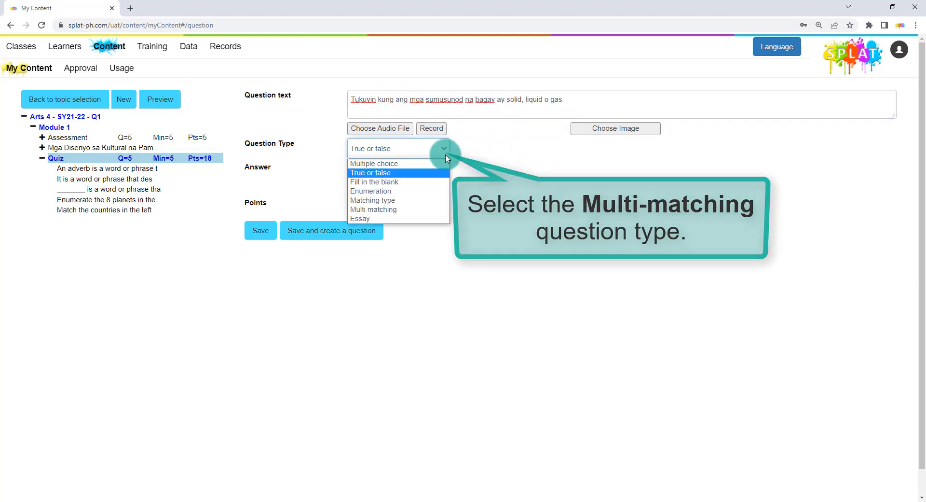
left_click(414, 212)
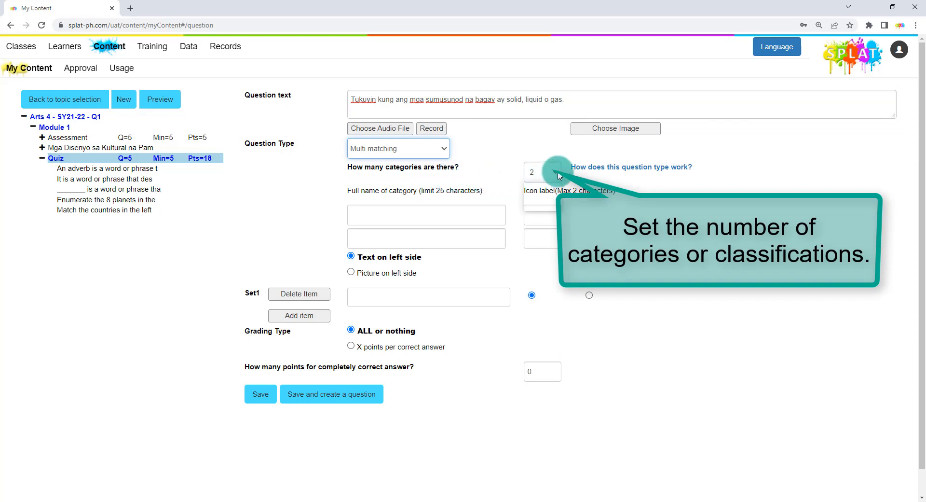
Set the number of categories to 3 and name them Solid, Liquid and Gas
left_click(545, 200)
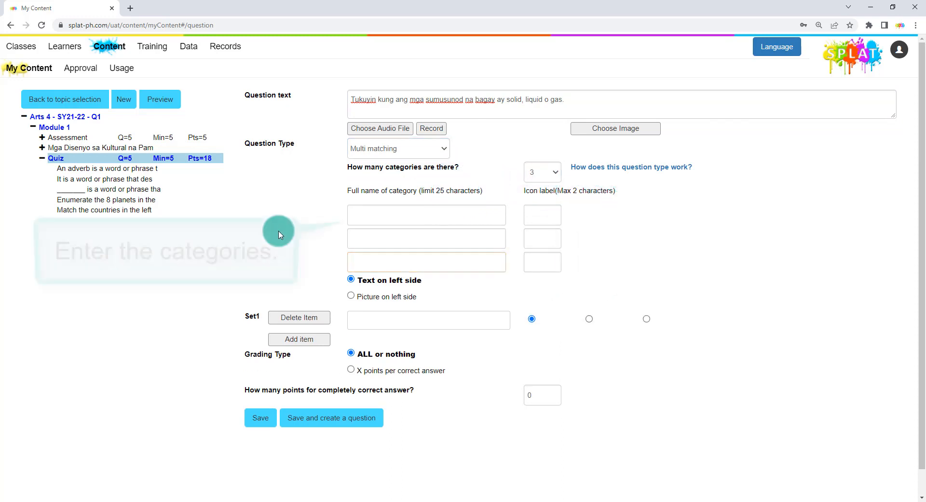
left_click(369, 213)
type("Solid")
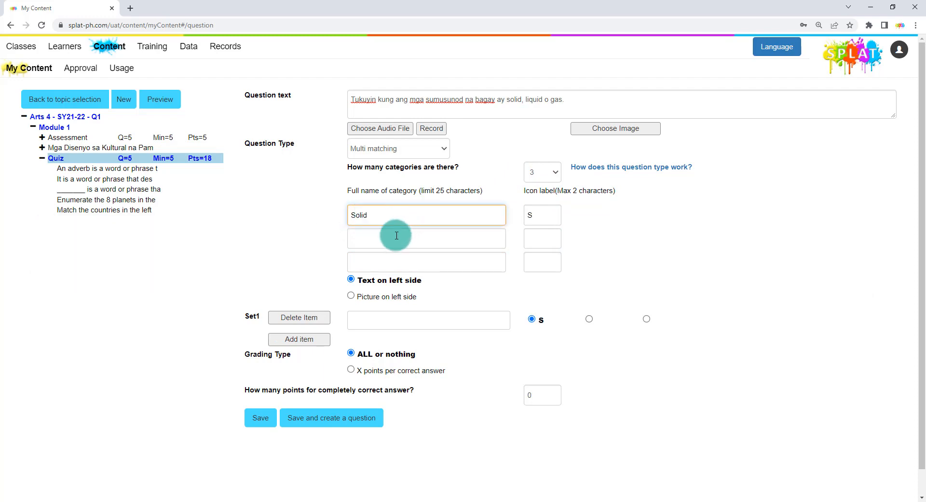
left_click(397, 235)
type("Liquid")
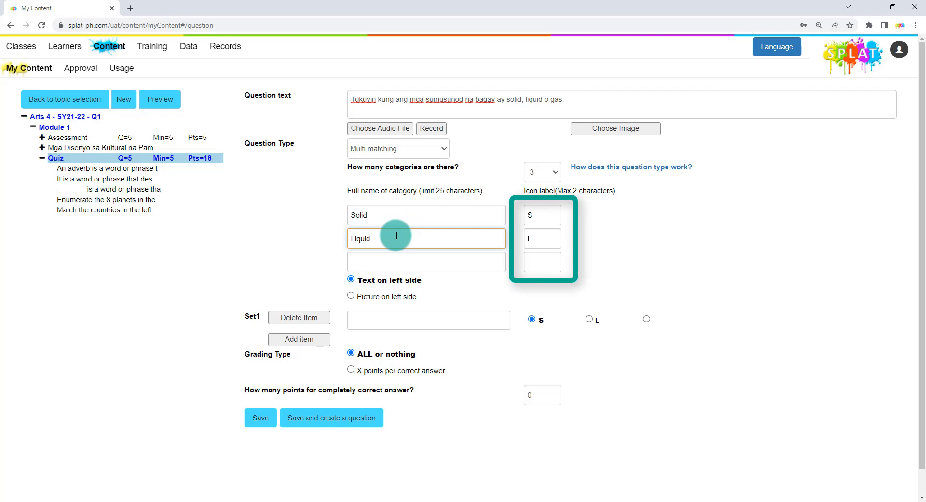
left_click(372, 261)
type("Gas")
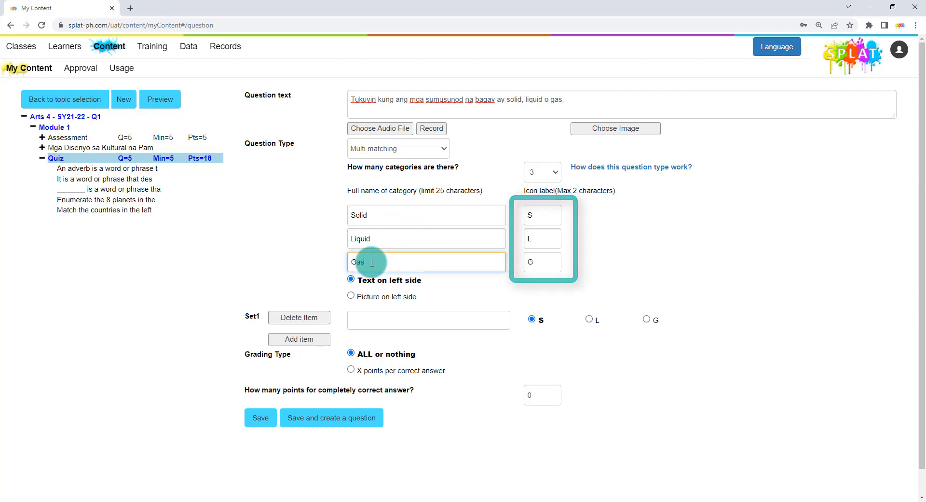
left_click(626, 268)
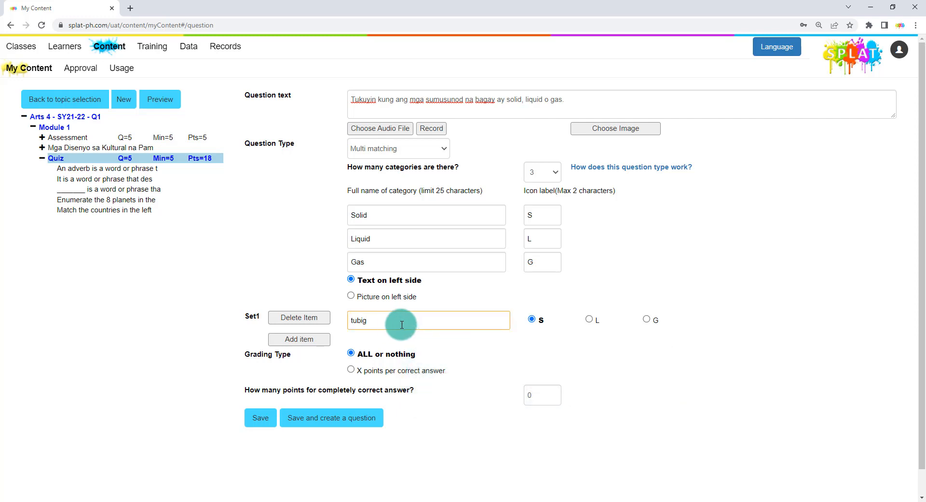
Classify the item "tubig" as L and add "asukal" as a second item under S
left_click(589, 320)
left_click(324, 340)
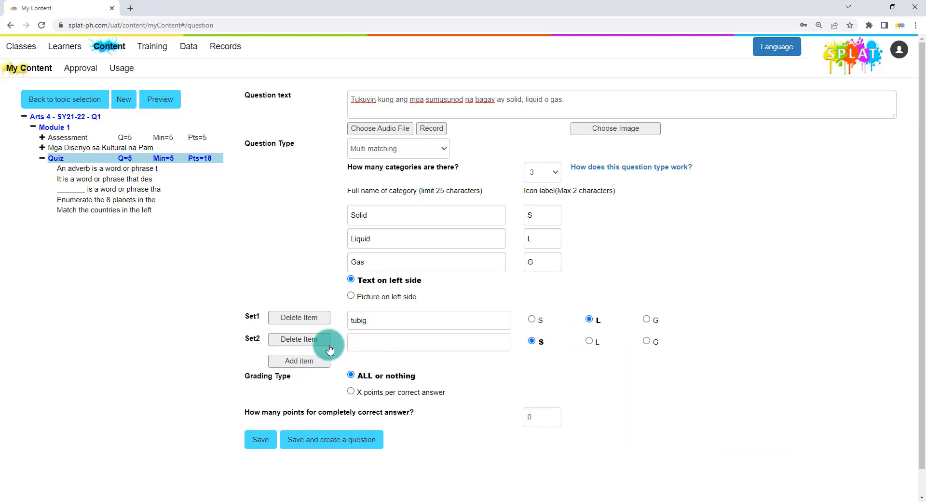
type("asukal")
key("Return")
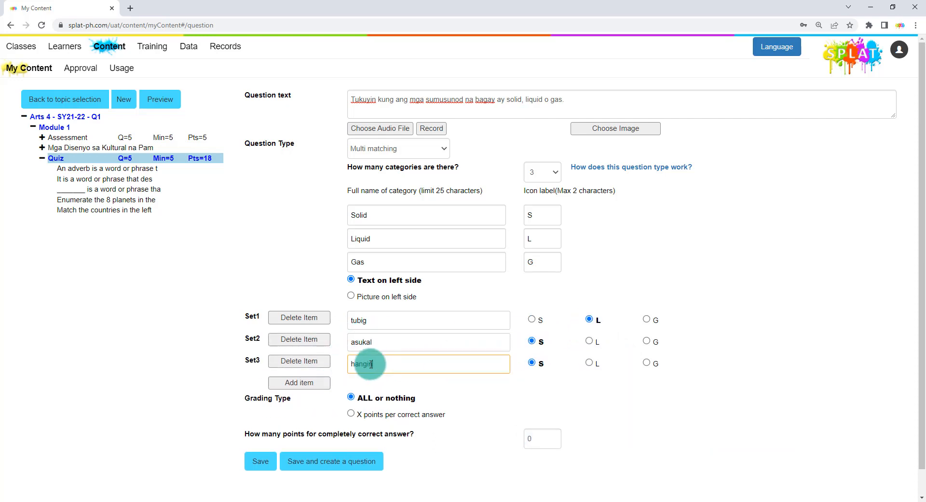
Add the items "hangin" classified as G, "suka" as L and "kape" as S
type("hangin")
left_click(646, 363)
key("Return")
left_click(589, 385)
left_click(299, 404)
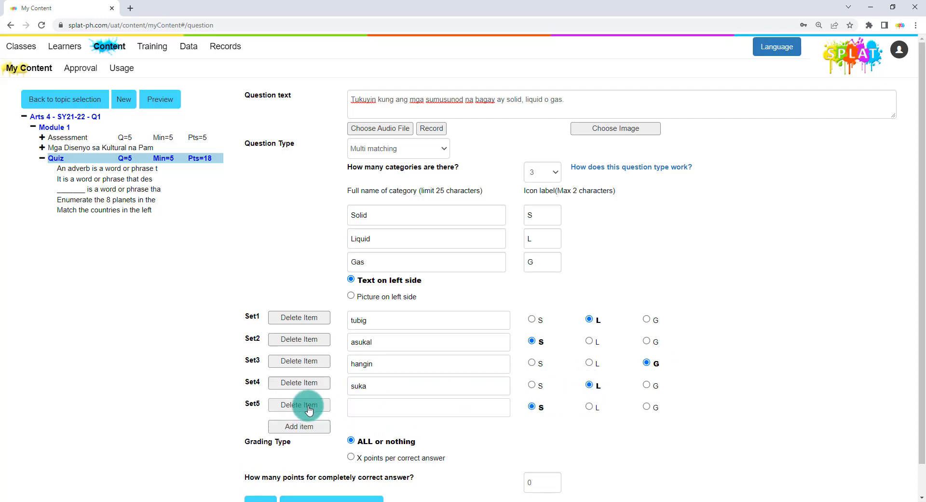
left_click(390, 407)
type("kape")
Set the multi matching question's grading type to X points per correct answer, with 1 point per correct answer
scroll(627, 431, "down", 1)
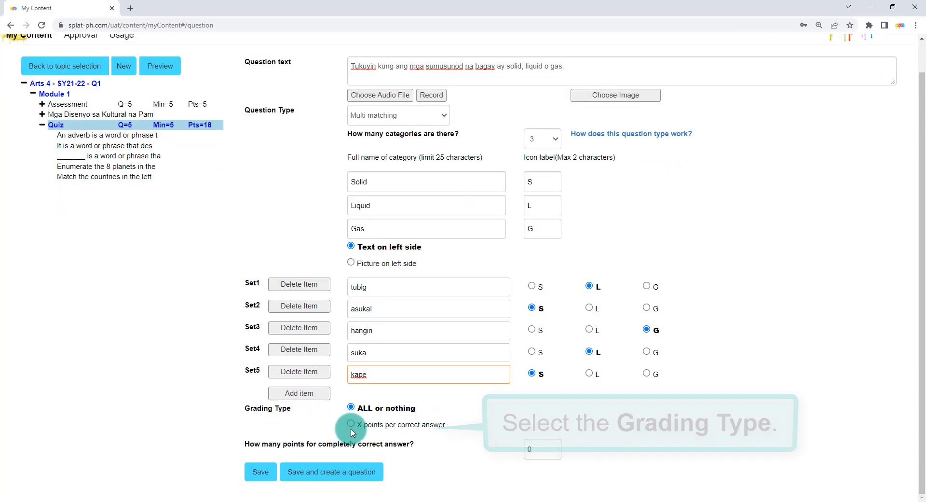
left_click(368, 426)
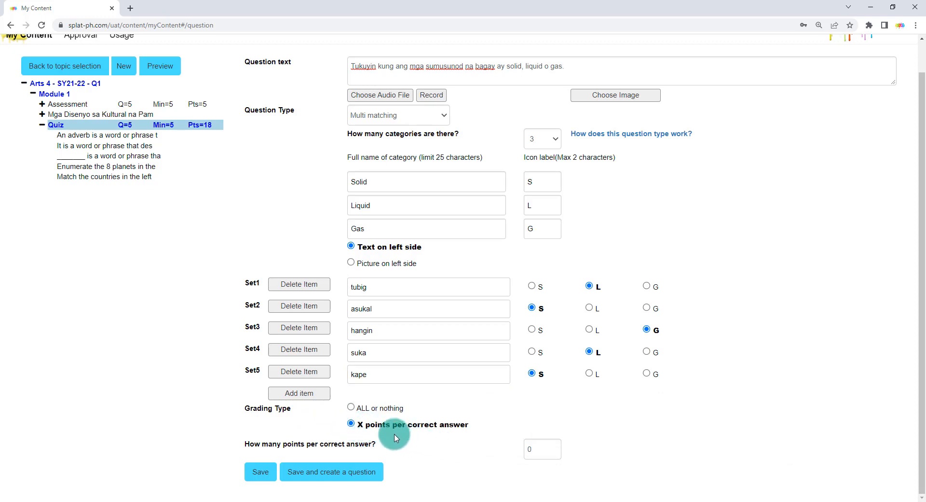
double_click(529, 449)
left_click(483, 448)
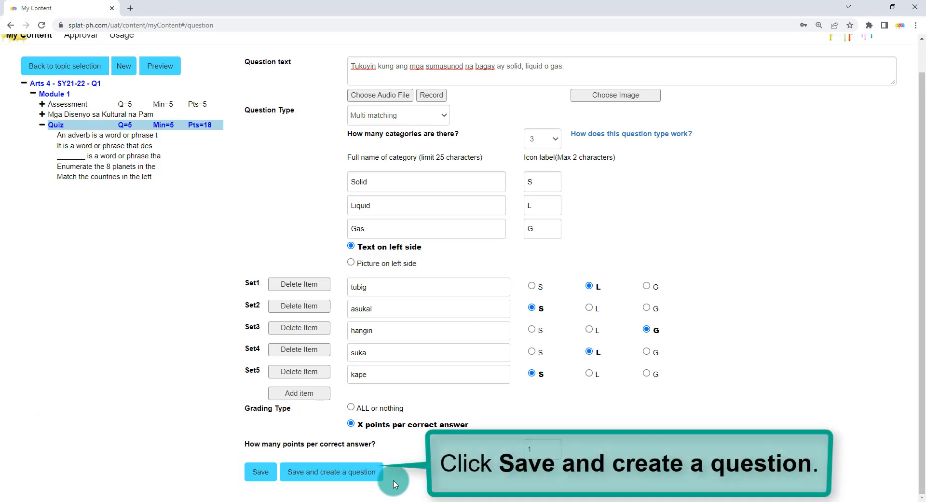
Save the multi matching question and enter a new 3-paragraph essay prompt about summer breaks before and with the COVID-19 pandemic, listing the three grading criteria
left_click(376, 473)
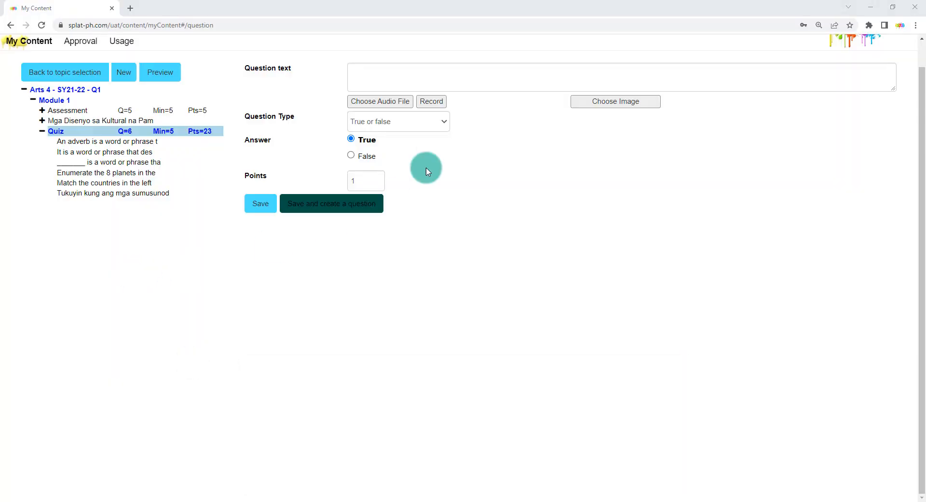
left_click(386, 80)
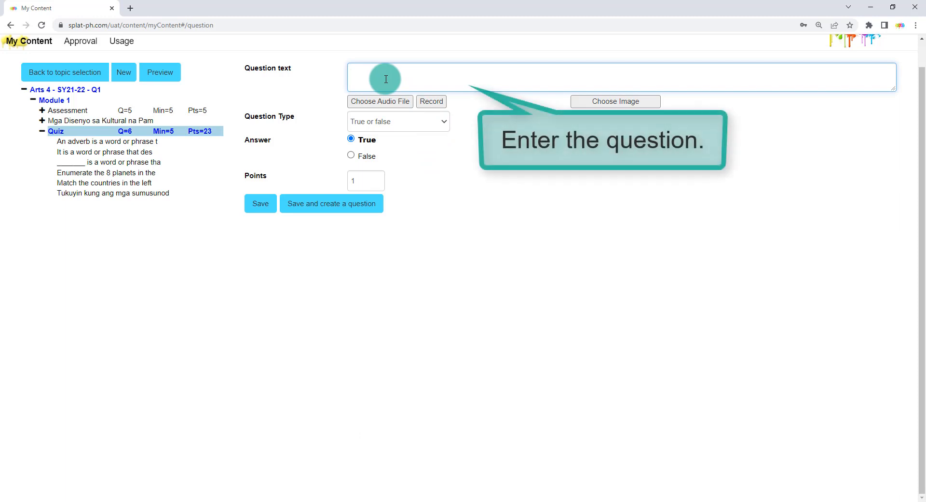
type("Using proper verb tenses, write a 3-paragraph essay describing the differences on how you spent the summer breaks before and and with the COVID-19 pandemic.  Content Vocabulary Grammar test")
scroll(407, 76, "up", 3)
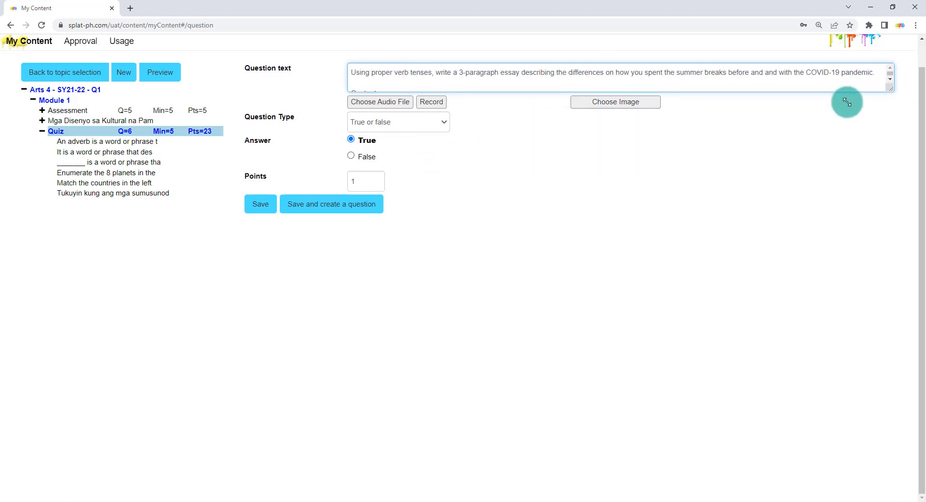
left_click_drag(847, 102, 732, 128)
Set the question type to Essay and move "Content" from the question text into the first rubric criterion, worth 5 points maximum
left_click(443, 164)
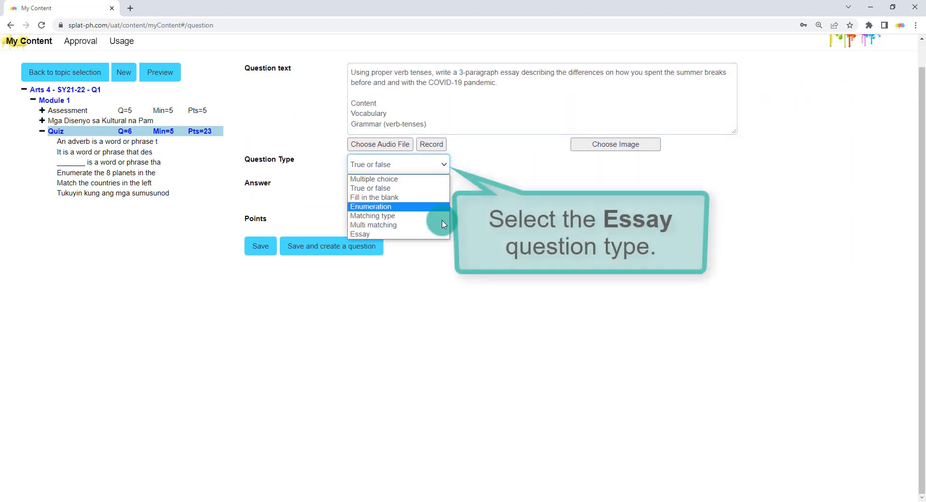
left_click(427, 234)
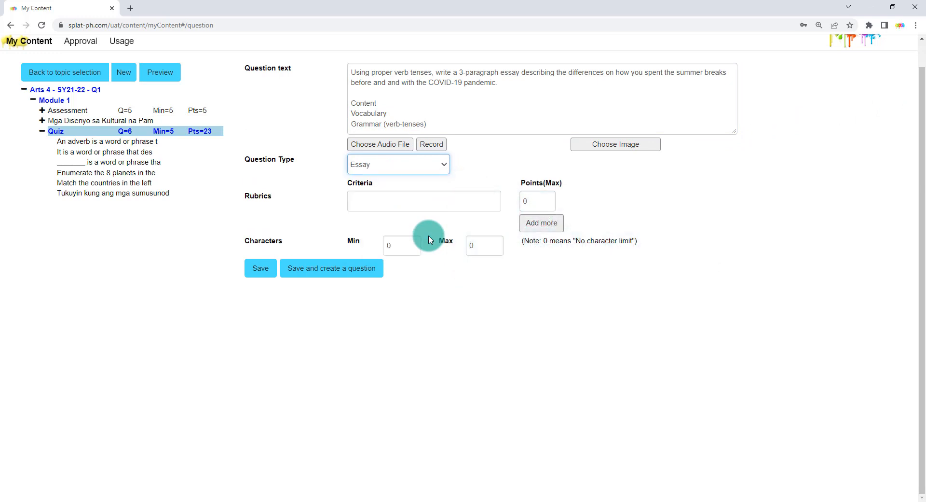
double_click(364, 103)
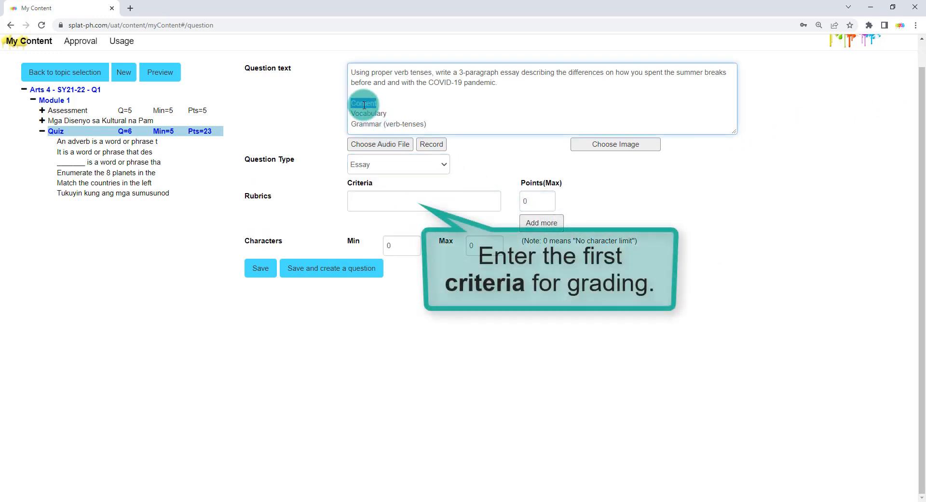
key("ctrl+x")
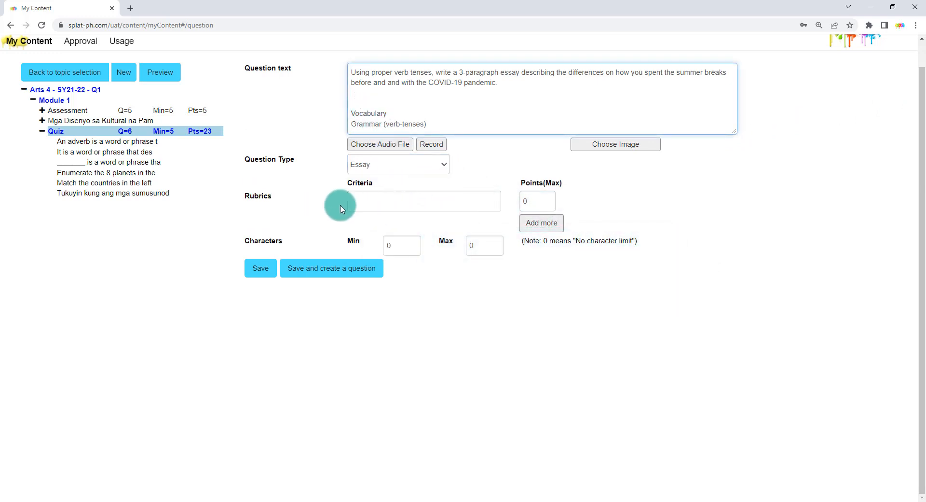
left_click(377, 205)
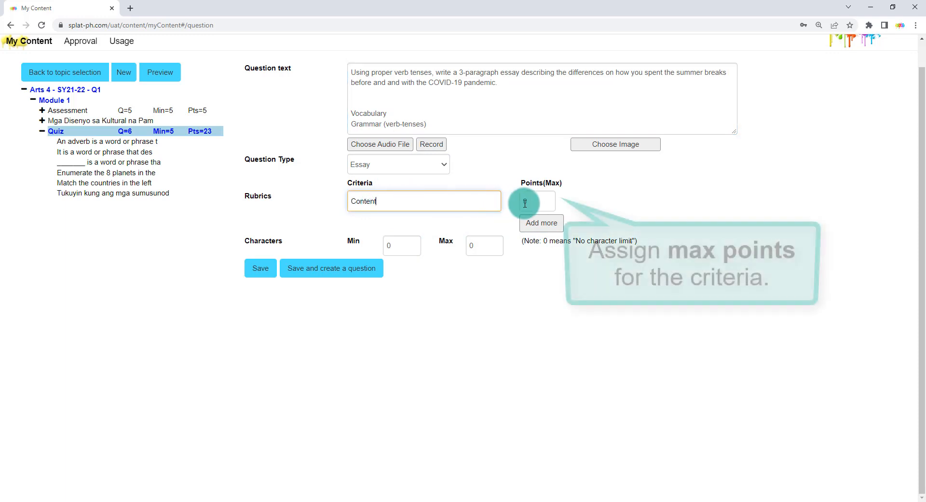
left_click_drag(539, 202, 508, 203)
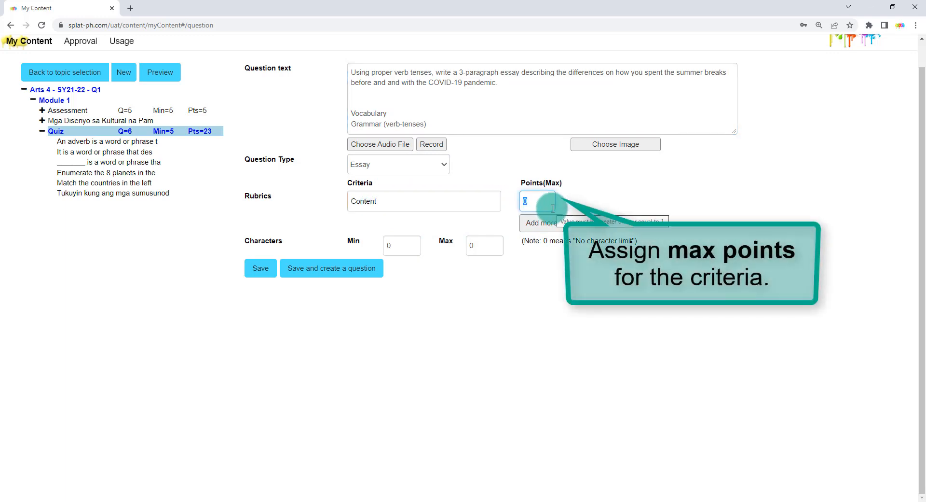
type("5")
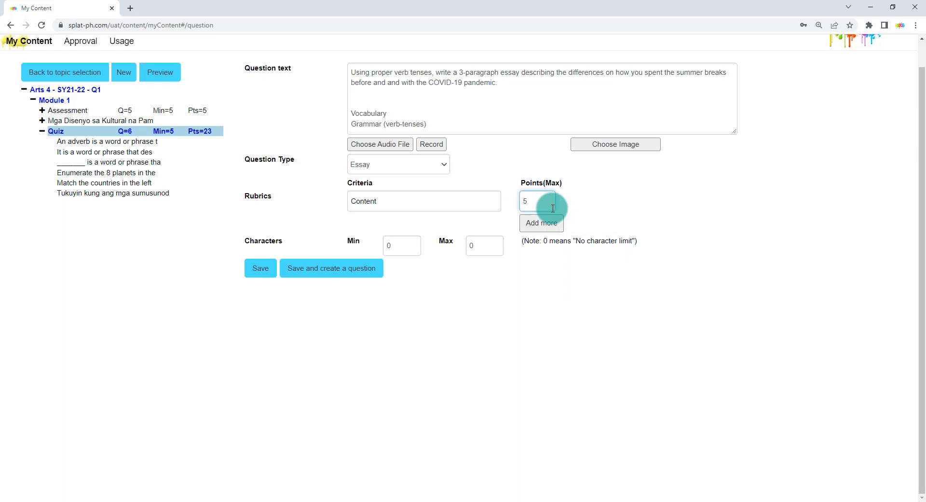
Add a second rubric criterion, moving "Vocabulary" out of the question text into it, with 5 points maximum
left_click(541, 222)
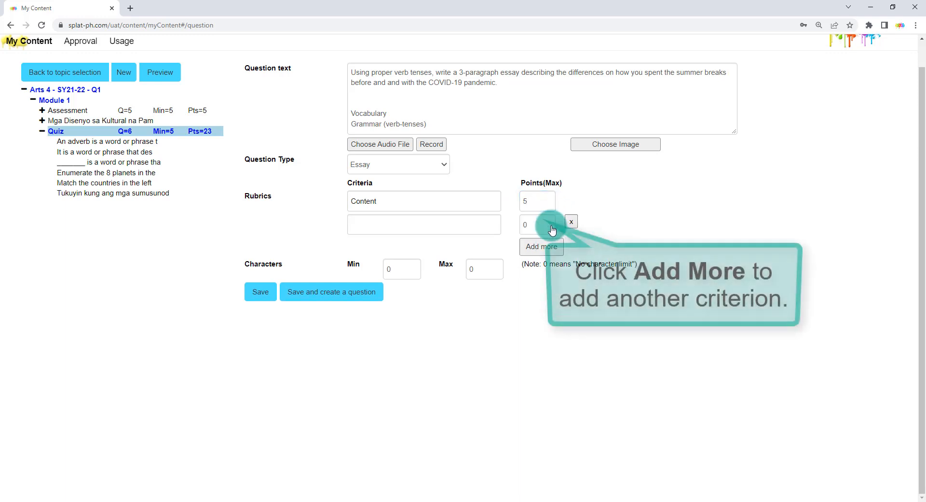
double_click(368, 113)
key("ctrl+x")
left_click(378, 223)
key("ctrl+v")
type("5")
left_click_drag(529, 225, 504, 246)
Add a third rubric criterion, moving "Grammar (verb-tenses)" out of the question text into it, with 10 points maximum
triple_click(371, 126)
key("ctrl+x")
left_click(541, 246)
key("ctrl+v")
type("10")
left_click(376, 123)
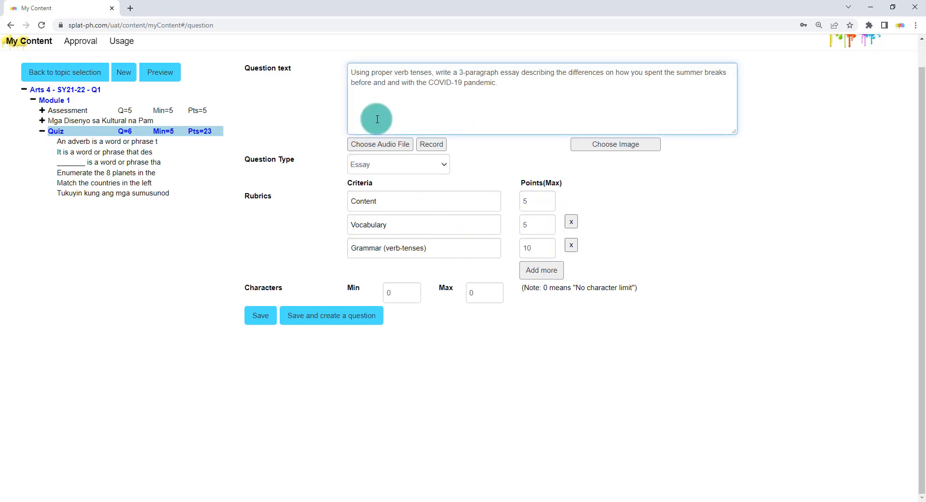
Limit the essay answer to a minimum of 200 and a maximum of 2000 characters, and save it while starting a new question
double_click(419, 298)
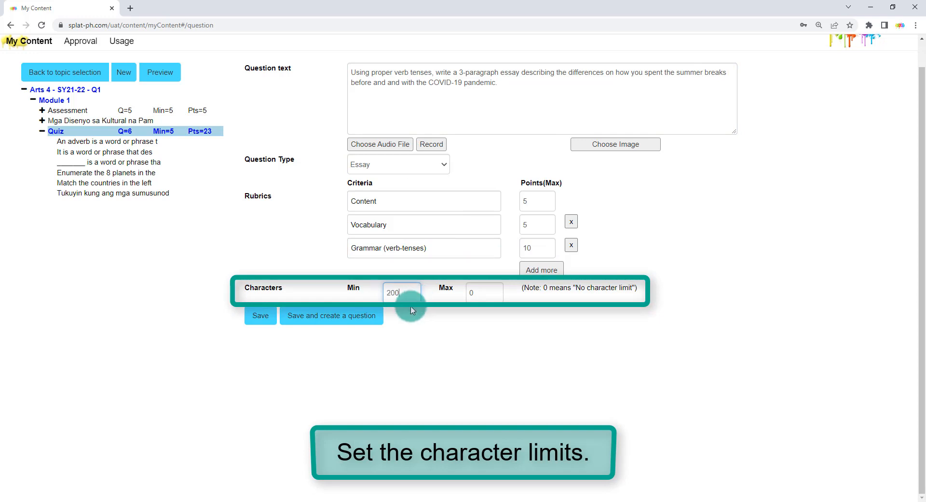
double_click(477, 294)
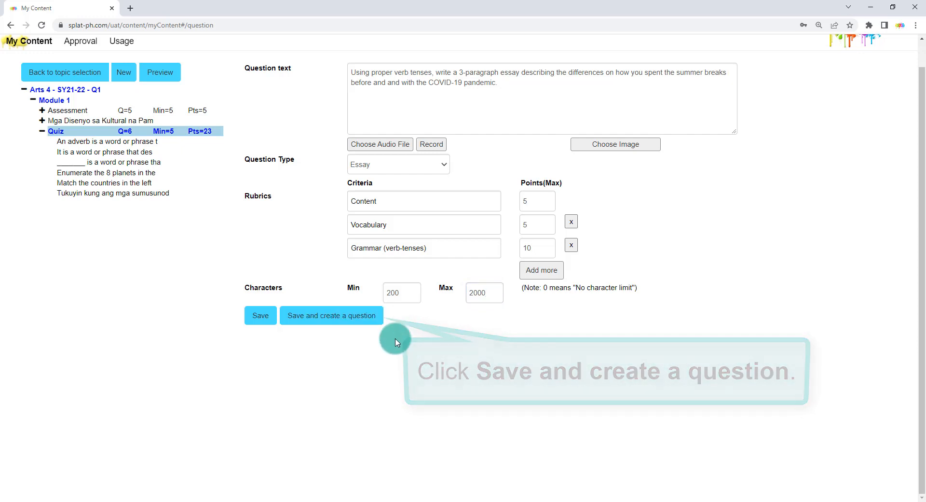
left_click(376, 318)
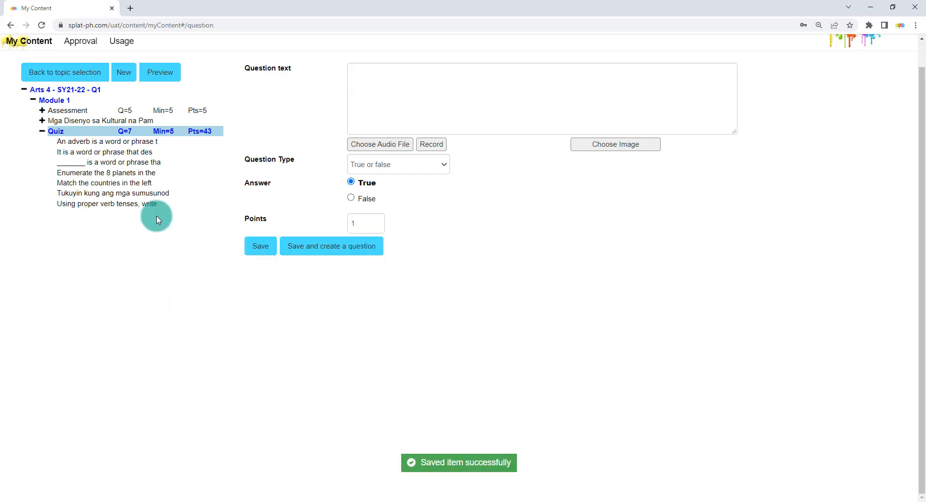
Review the saved questions of the Module 1 quiz one after another, from the adverb question through to the essay
left_click(128, 141)
left_click(129, 152)
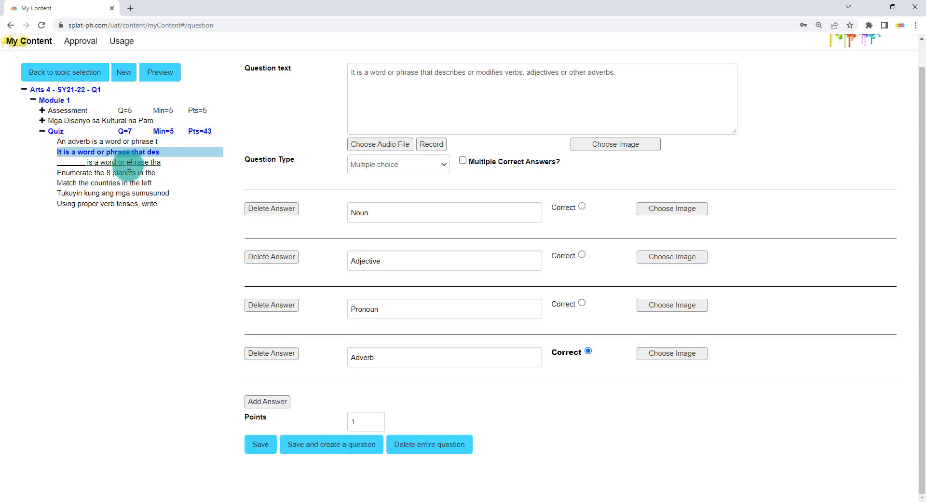
left_click(129, 164)
left_click(126, 173)
left_click(124, 186)
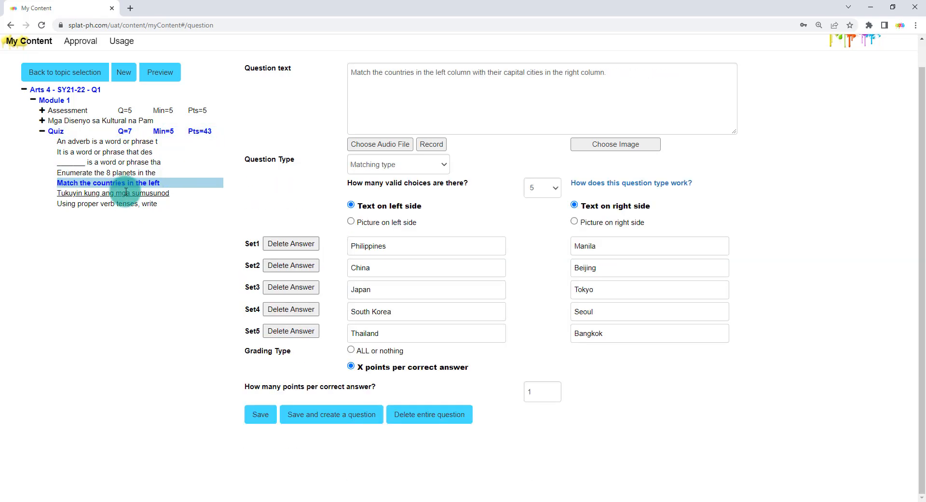
left_click(125, 194)
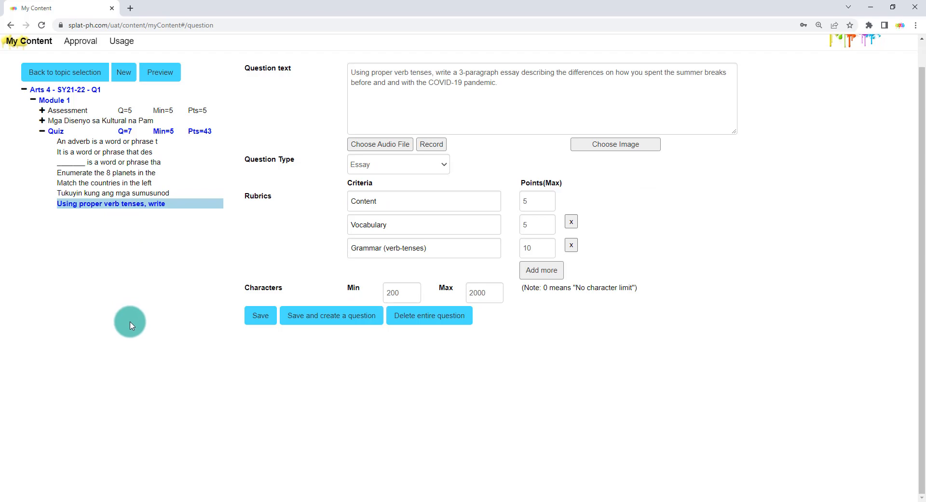